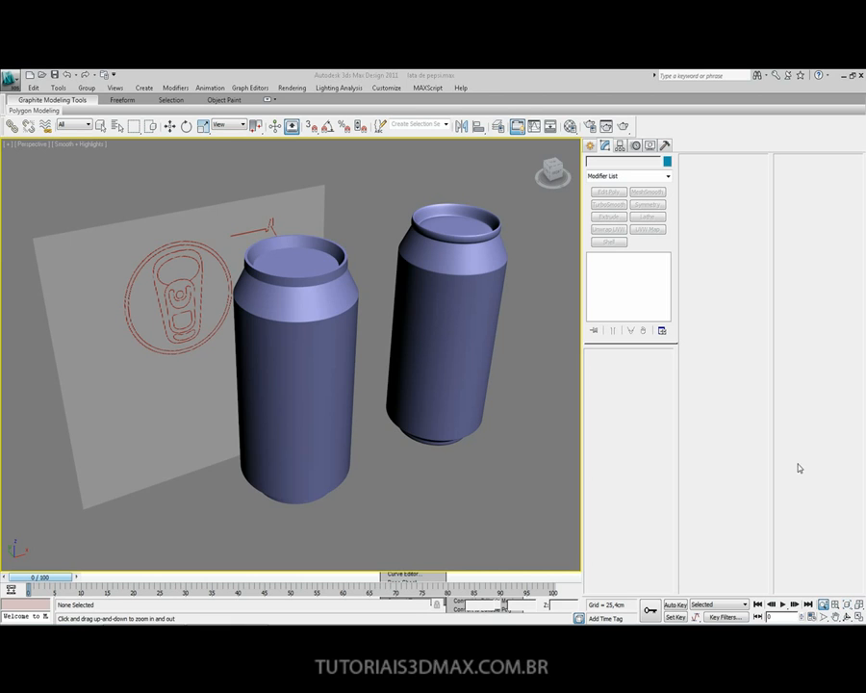
key(w)
click(279, 329)
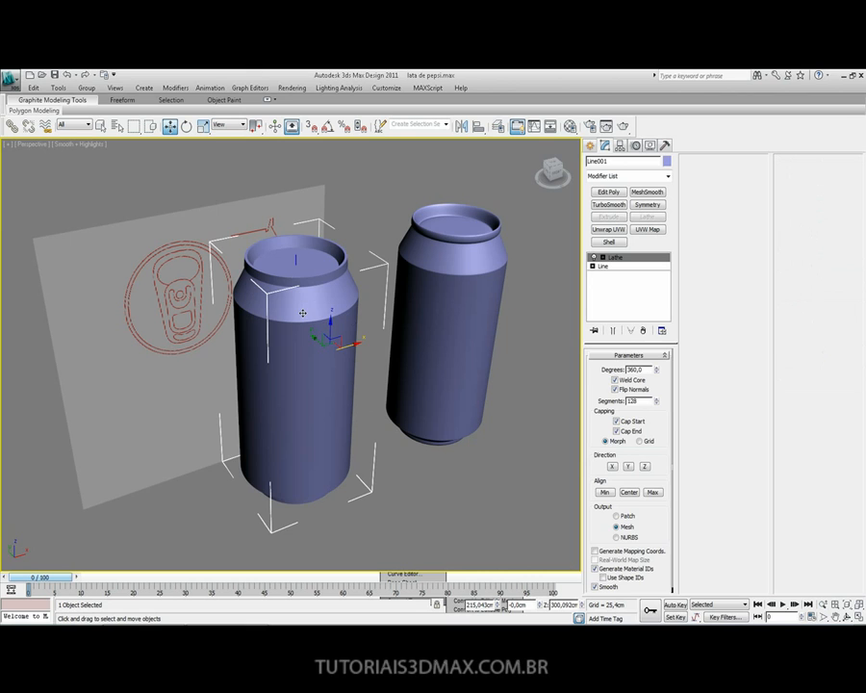
click(444, 545)
click(300, 392)
alt+middle_drag(301, 395, 323, 389)
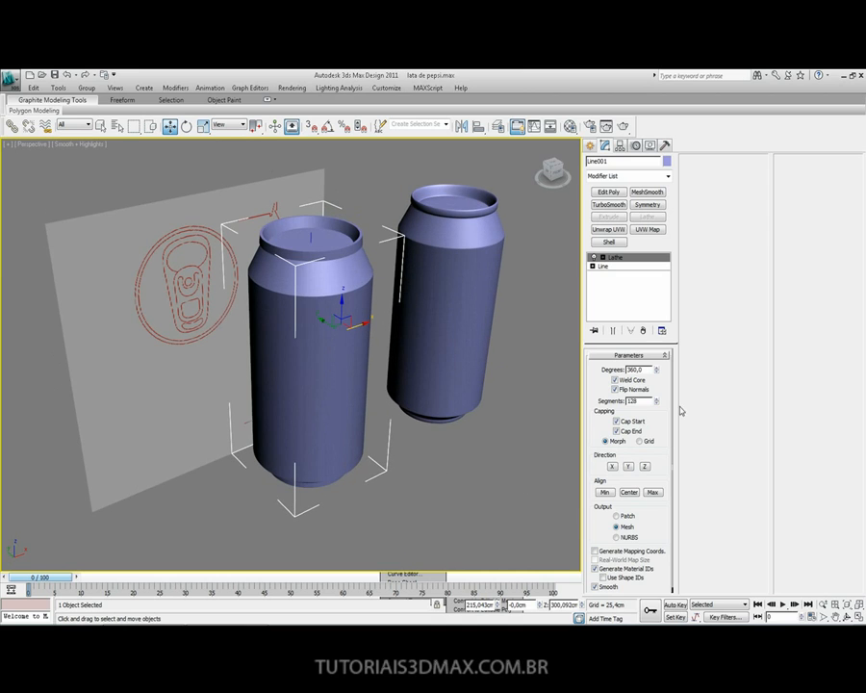
click(465, 530)
click(314, 396)
alt+middle_drag(391, 342, 319, 335)
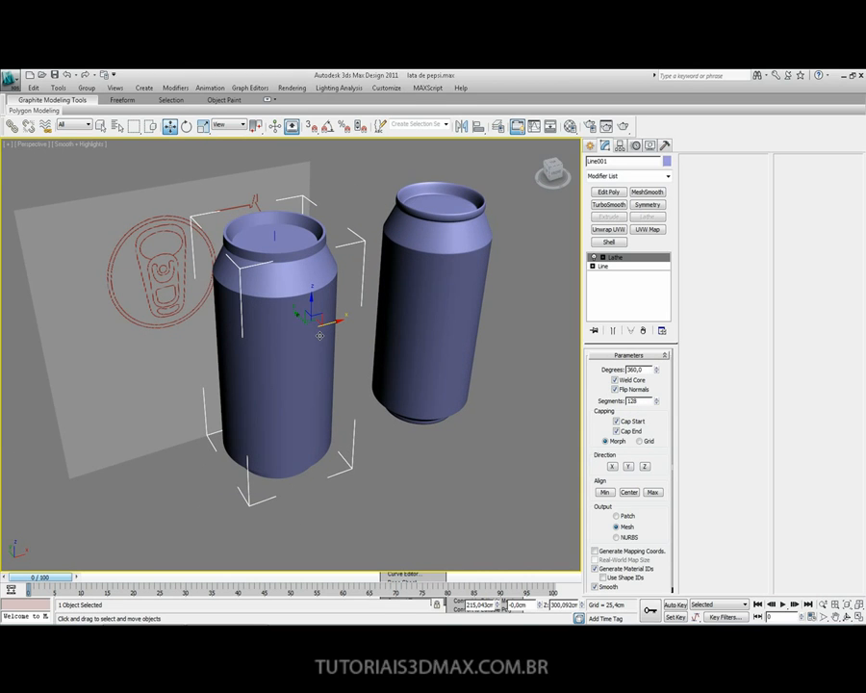
Show edged faces in the perspective view and delete the smoothed can standing behind the lathed one.
key(F4)
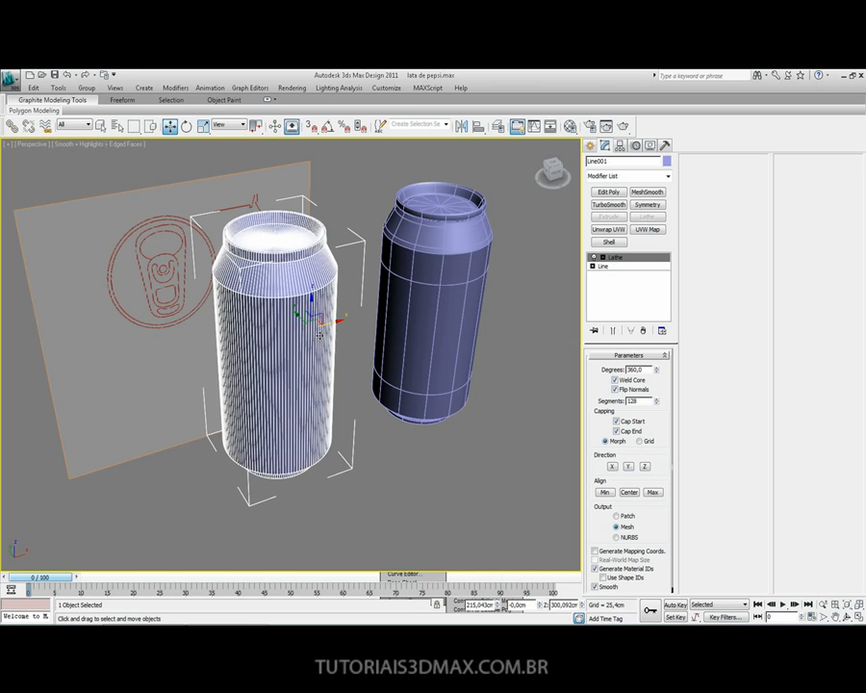
alt+middle_drag(258, 351, 207, 342)
click(387, 280)
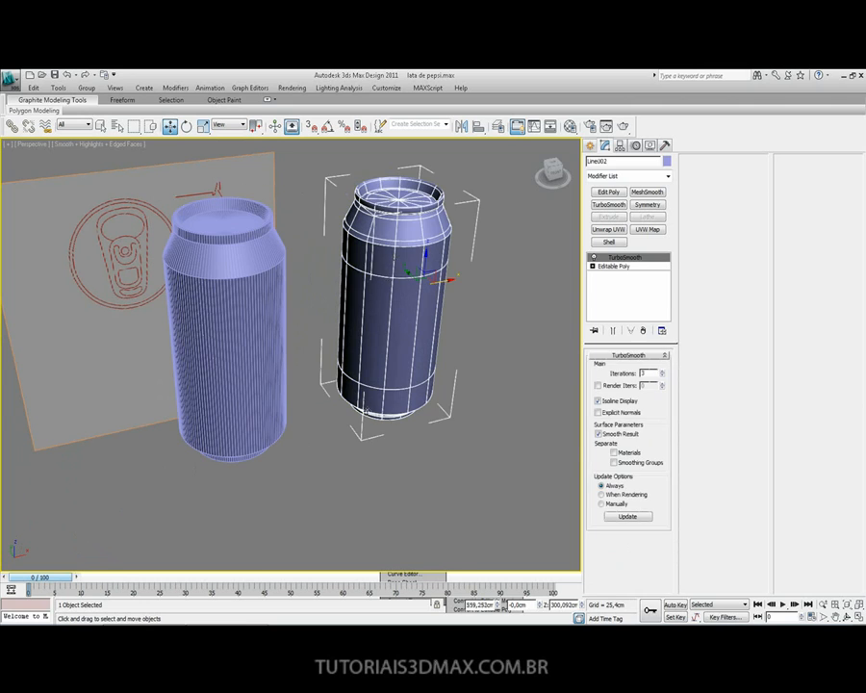
key(Delete)
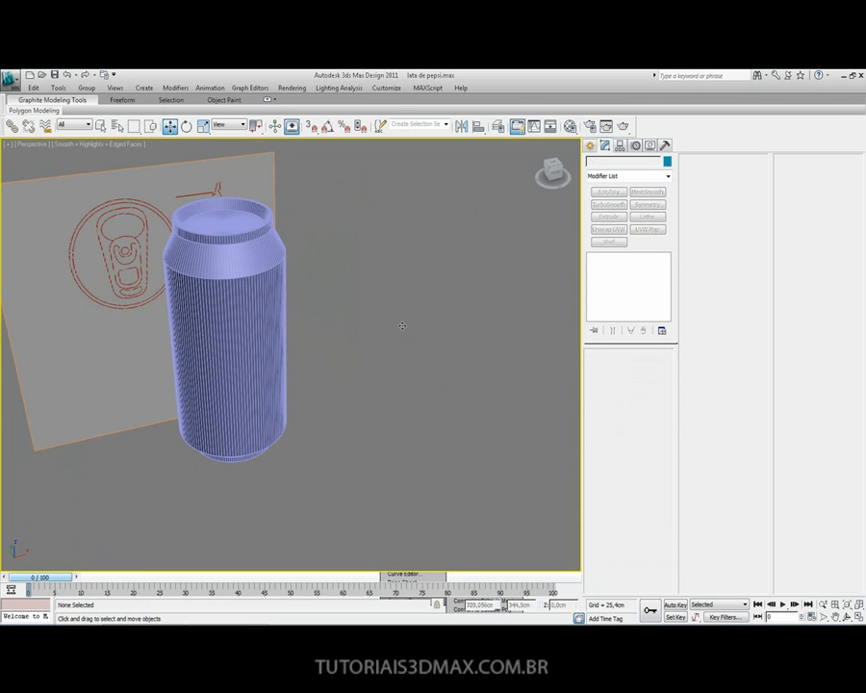
Clone the remaining lathed can along the X axis, placing the copy about 427 cm away.
click(230, 330)
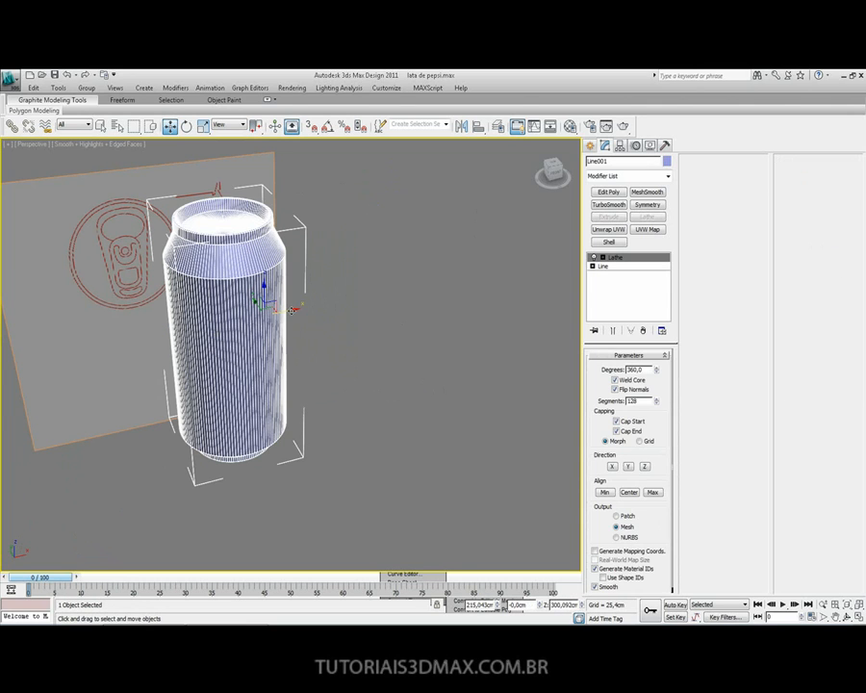
shift+drag(292, 309, 480, 296)
click(442, 395)
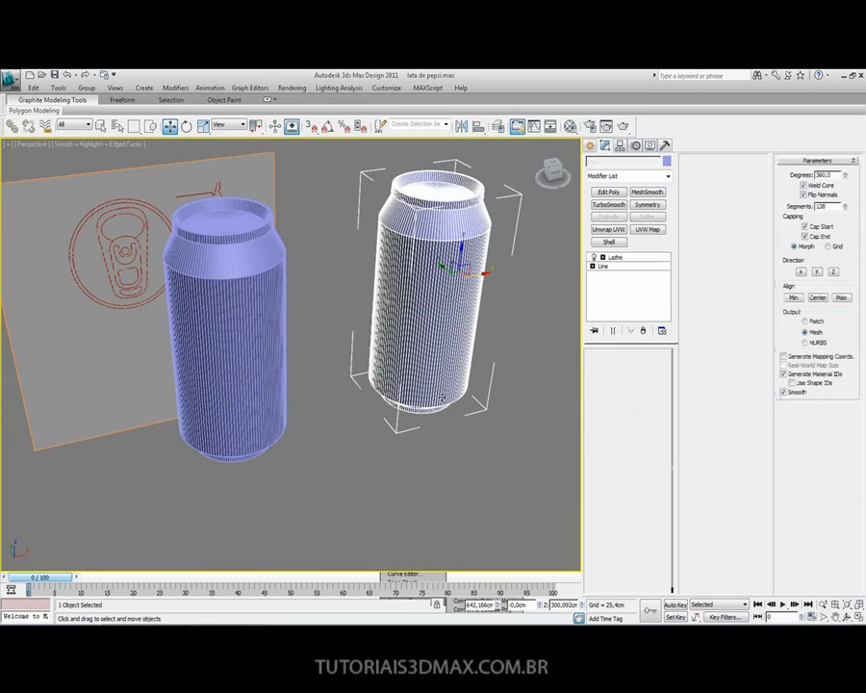
click(298, 473)
Set the Lathe segments of the original can to 12.
click(240, 315)
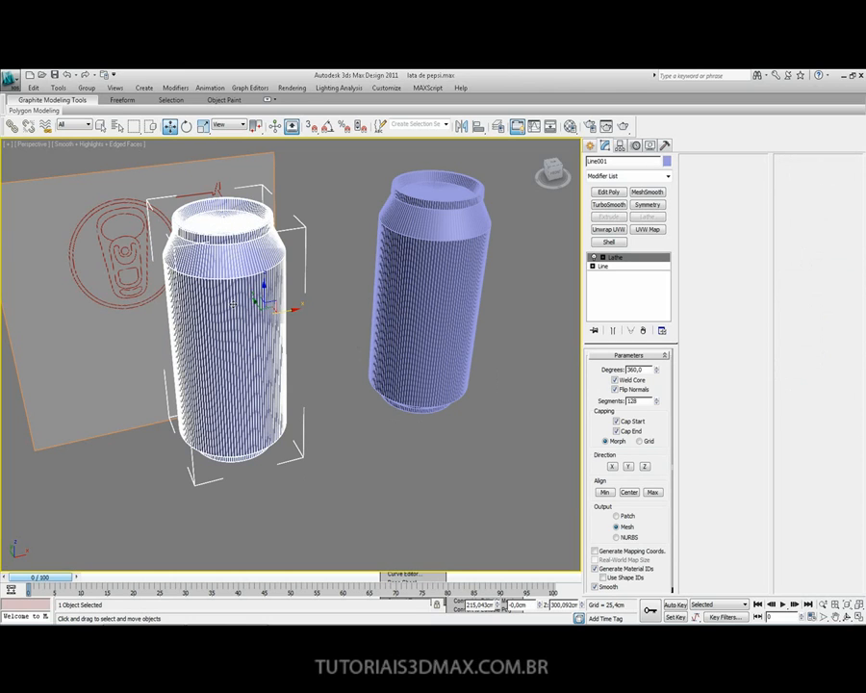
key(f)
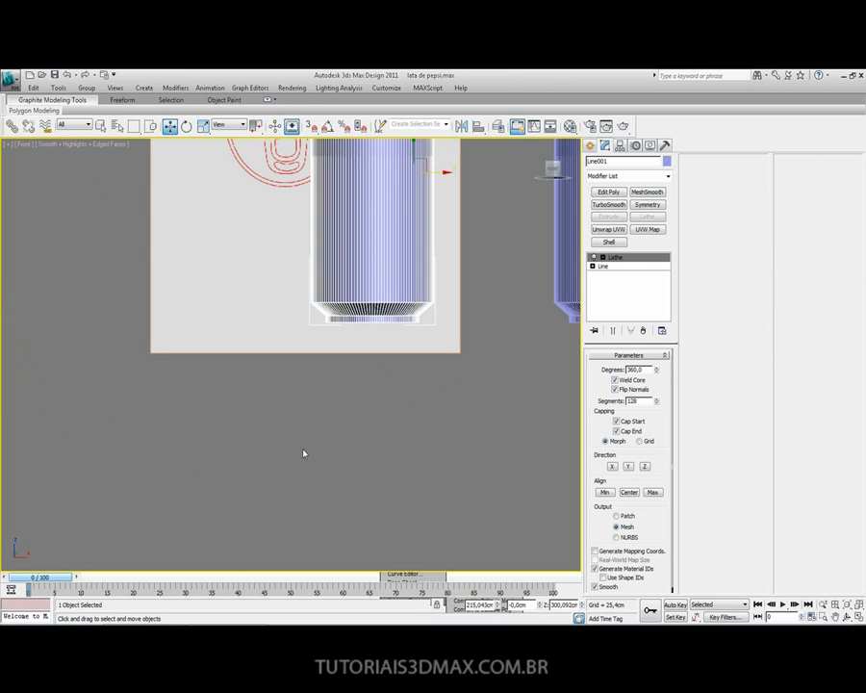
key(z)
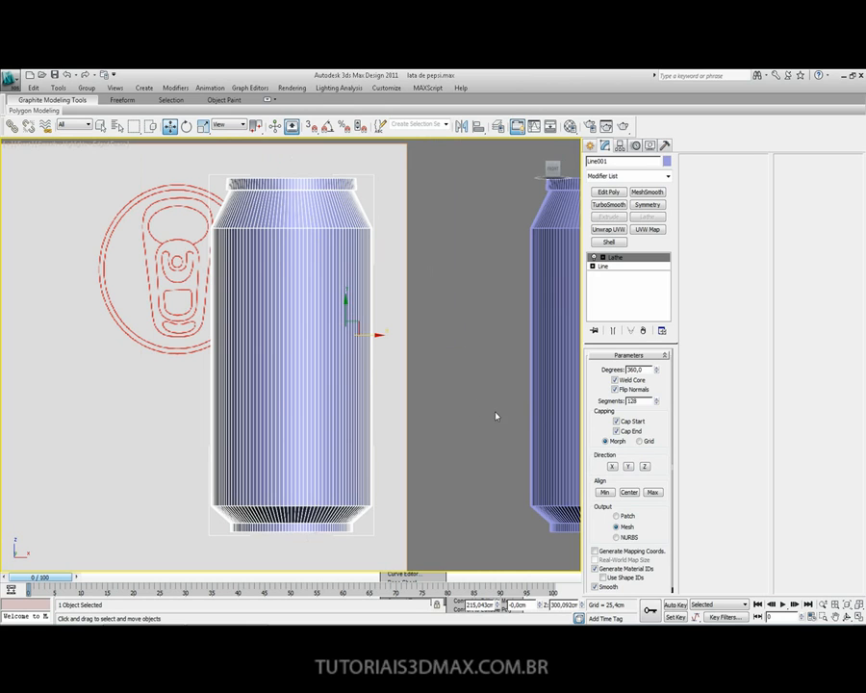
drag(640, 402, 610, 400)
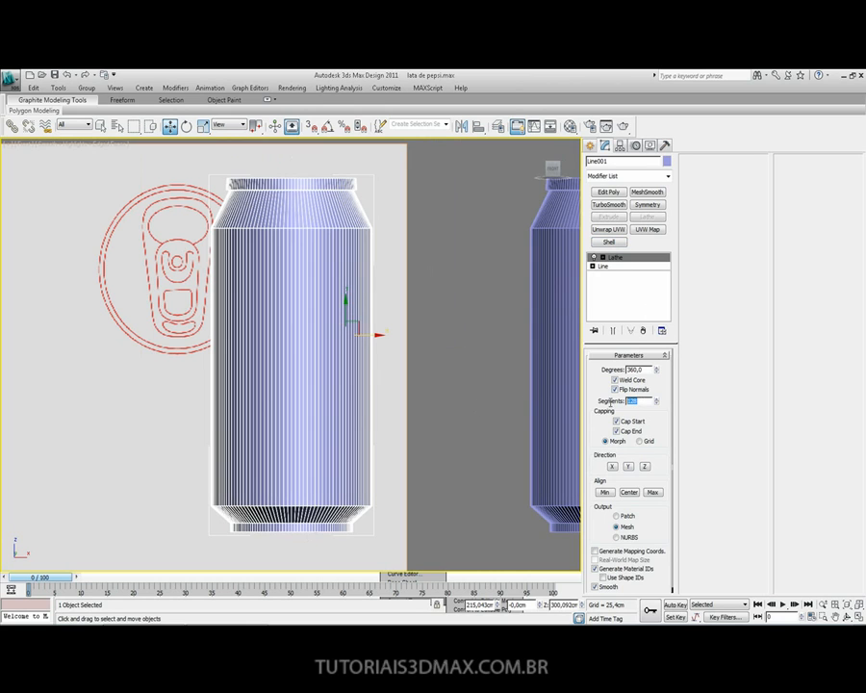
text(1)
key(Return)
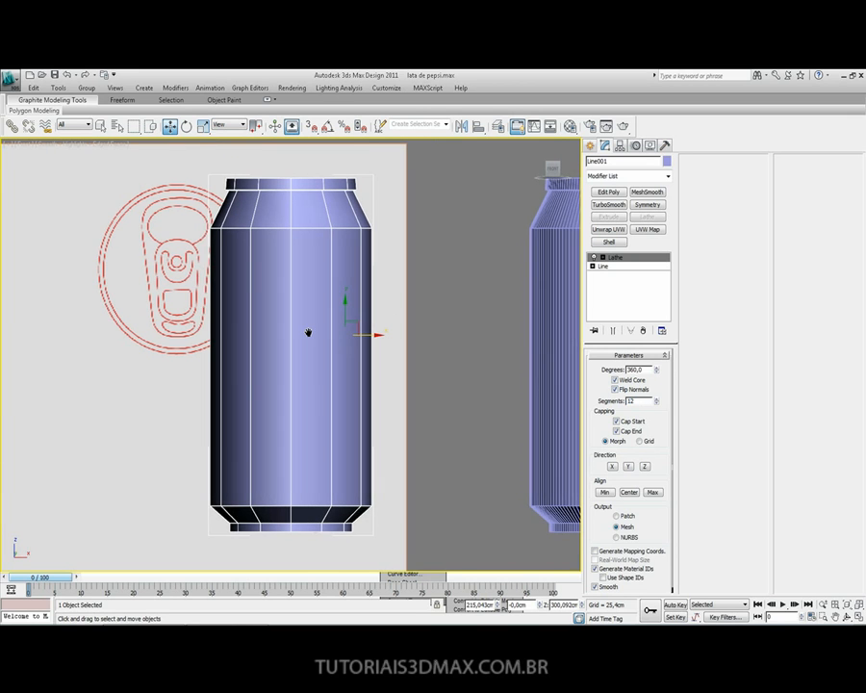
Try a TurboSmooth modifier on the 12-segment can and remove it from the stack.
key(p)
scroll(311, 329, down, 3)
mouse_move(312, 328)
alt+middle_down()
mouse_move(327, 366)
mouse_move(419, 327)
mouse_move(302, 310)
mouse_move(267, 390)
mouse_move(279, 404)
mouse_move(270, 318)
mouse_move(254, 356)
mouse_move(249, 337)
mouse_move(312, 330)
alt+middle_up()
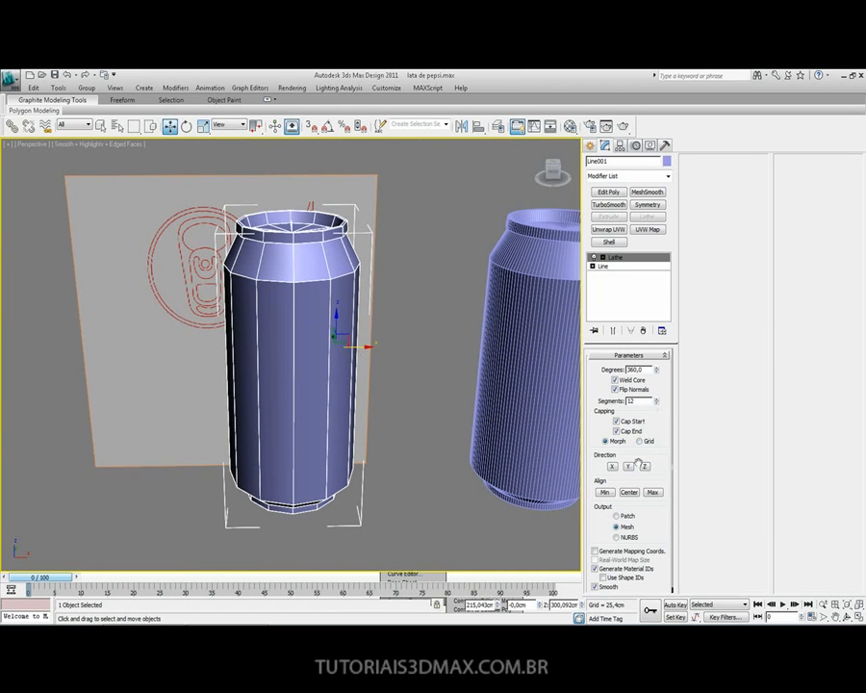
alt+middle_drag(325, 366, 306, 309)
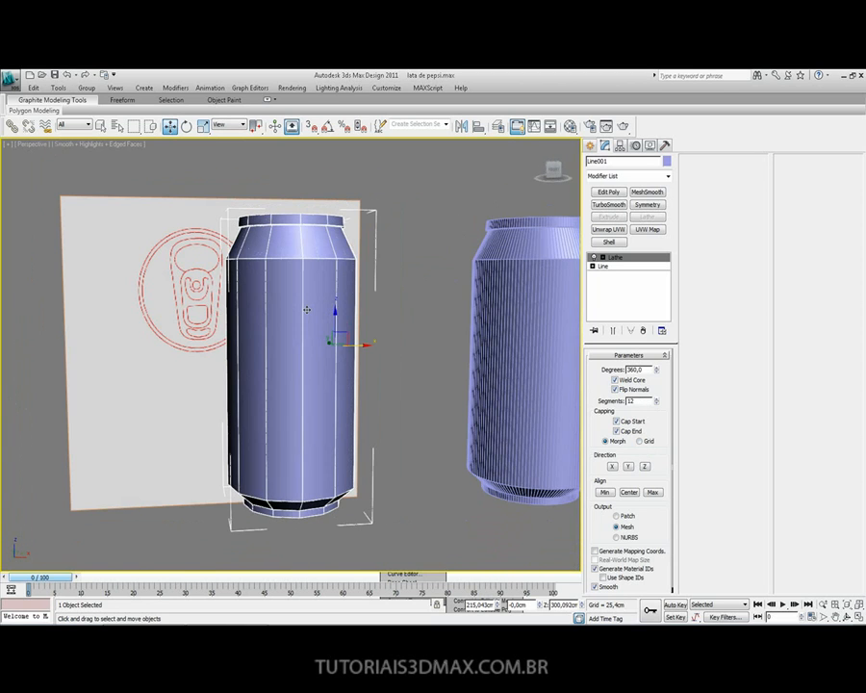
click(641, 177)
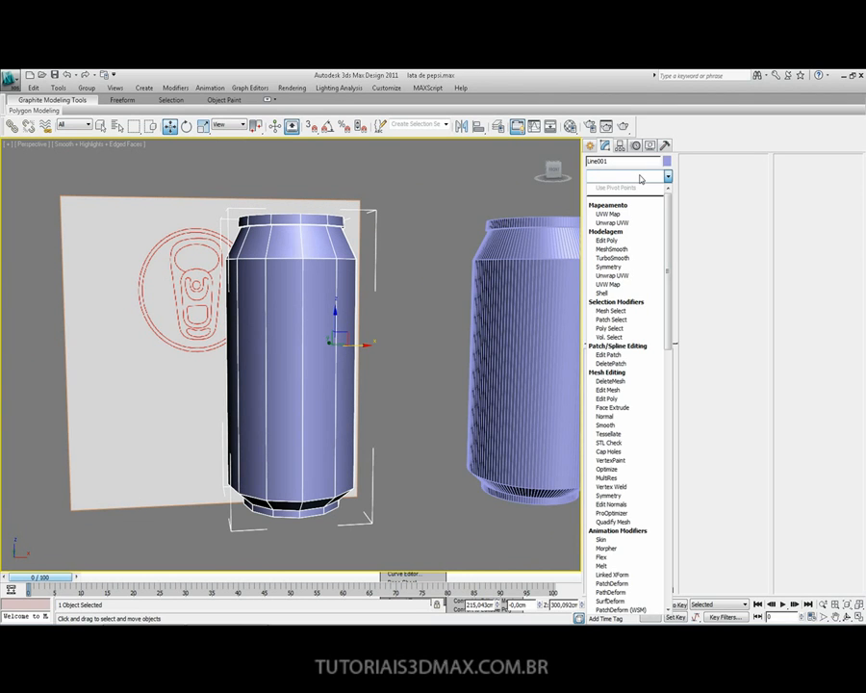
scroll(640, 177, down, 3)
click(643, 186)
alt+middle_drag(292, 285, 331, 327)
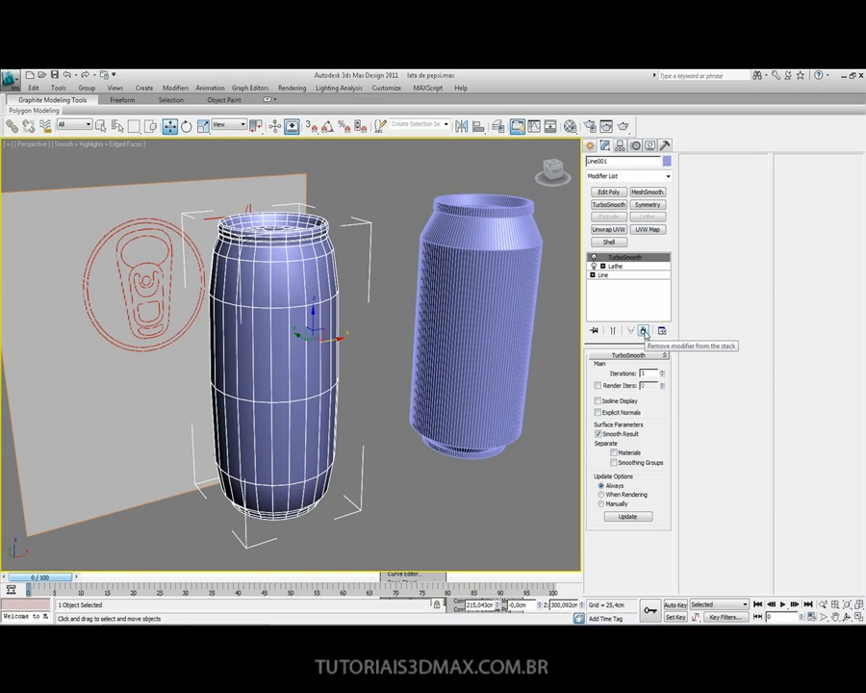
click(644, 331)
Convert the 12-segment can to an Editable Poly.
mouse_move(278, 219)
alt+middle_down()
mouse_move(354, 310)
mouse_move(364, 295)
mouse_move(276, 324)
mouse_move(261, 281)
mouse_move(275, 385)
alt+middle_up()
right_click(275, 385)
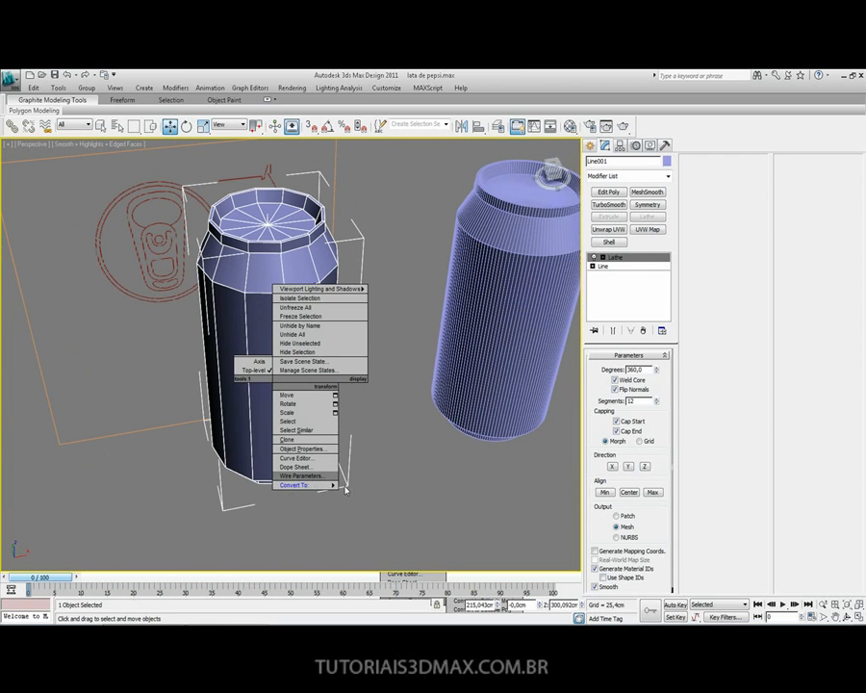
click(356, 531)
right_click(287, 444)
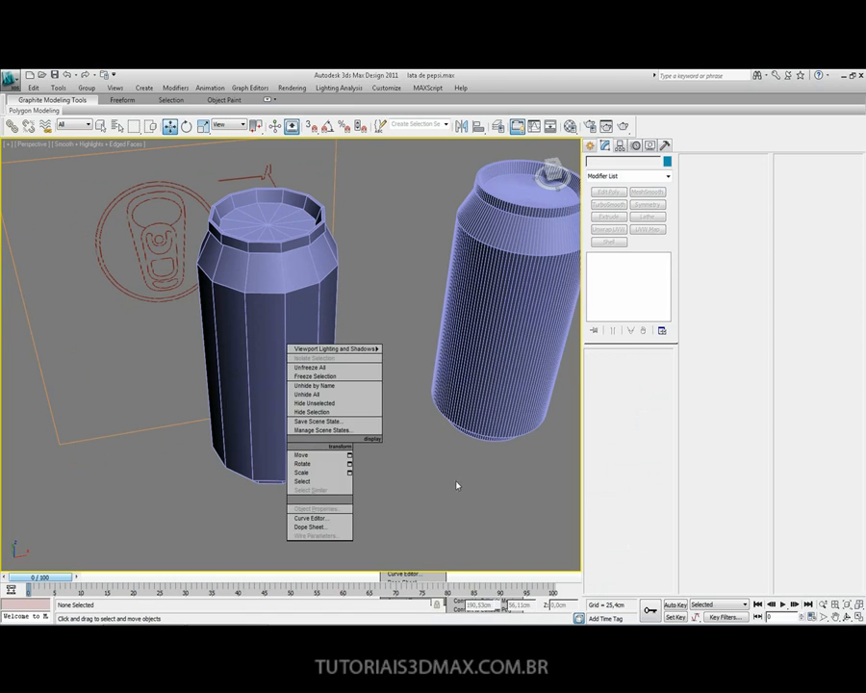
click(456, 483)
click(300, 414)
right_click(299, 412)
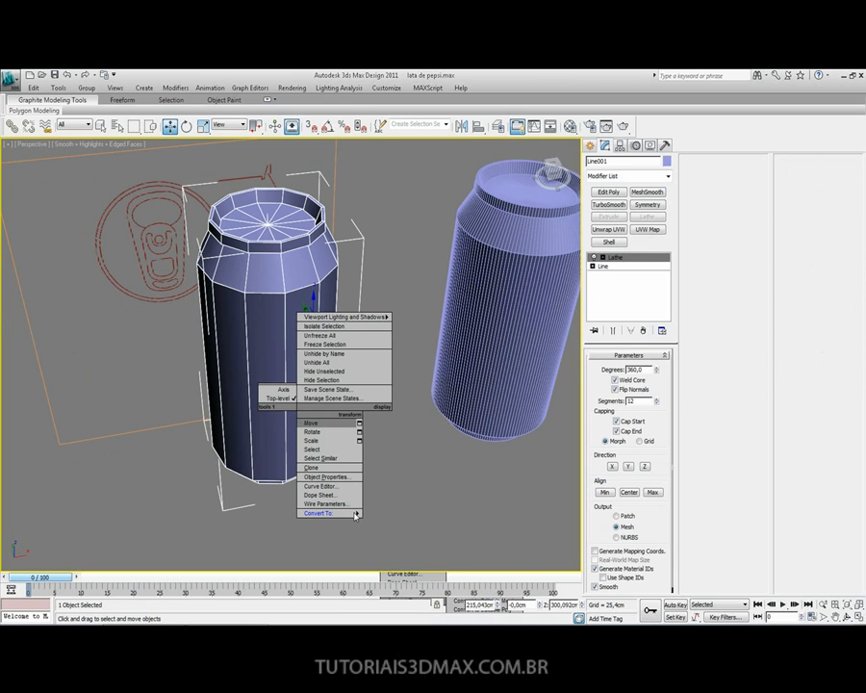
click(290, 516)
click(280, 460)
right_click(275, 458)
mouse_move(326, 561)
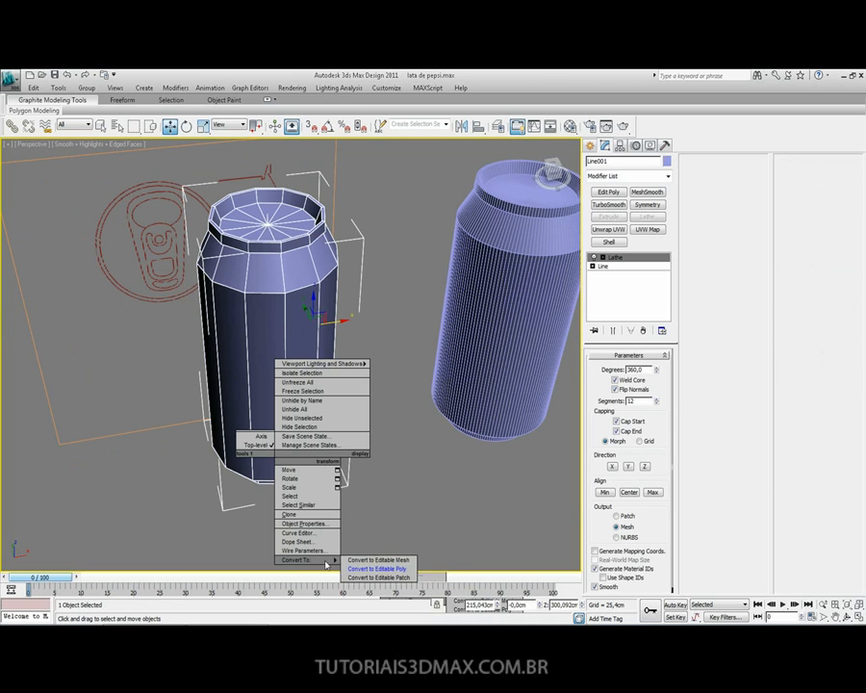
click(353, 568)
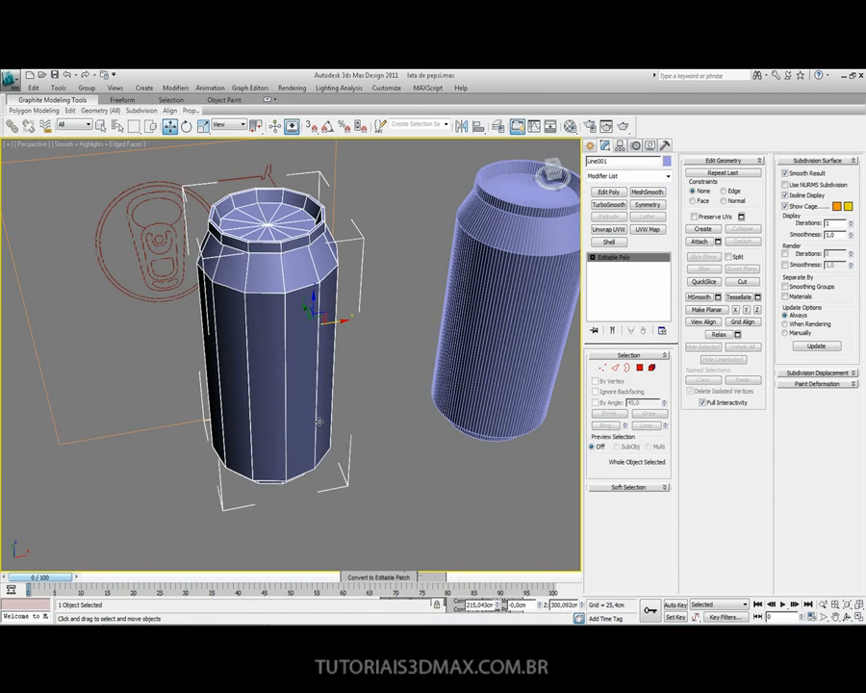
In the front view, select all vertical edges of the can's shoulder, main body and lower taper.
key(f)
key(z)
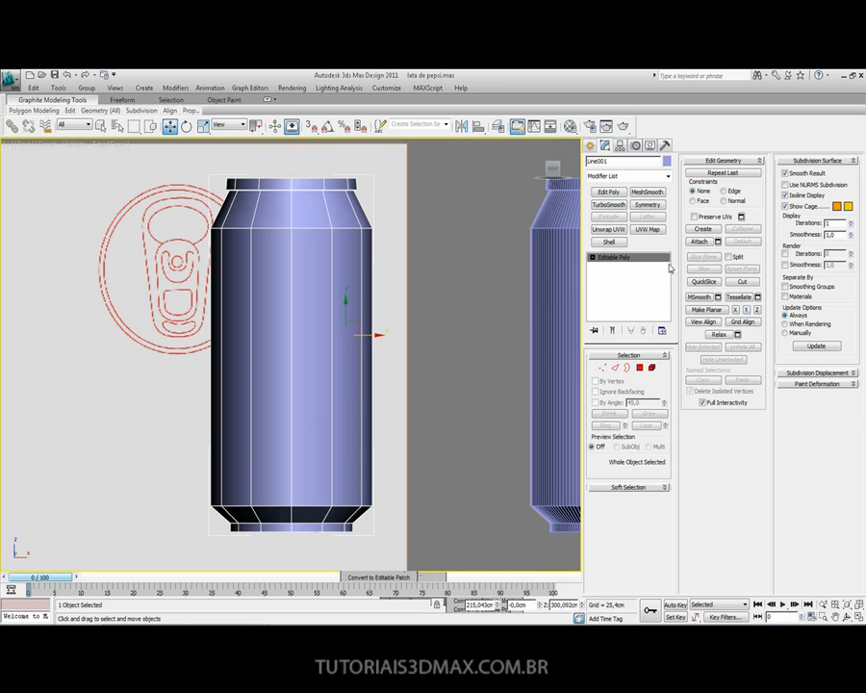
click(614, 370)
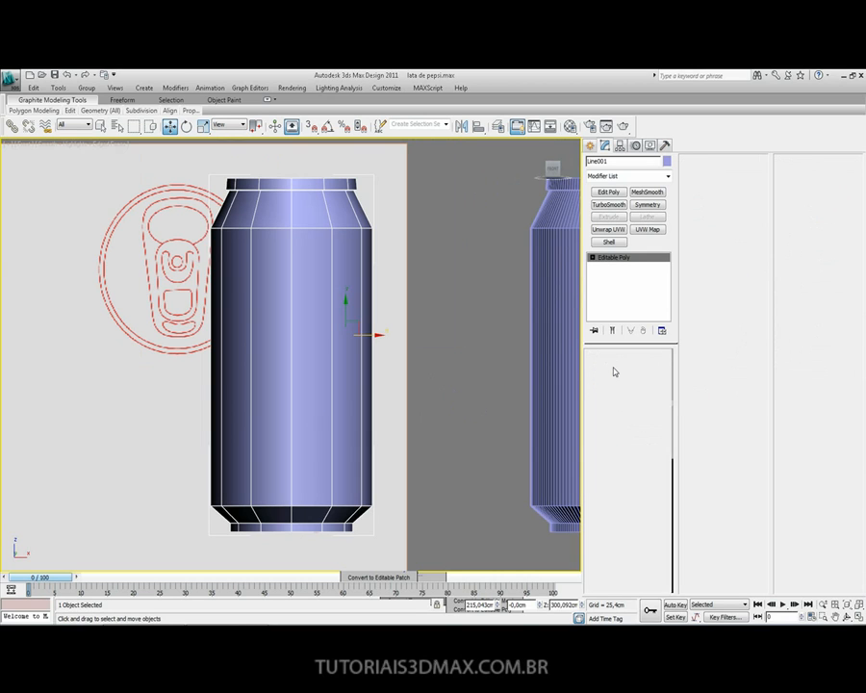
drag(246, 303, 446, 392)
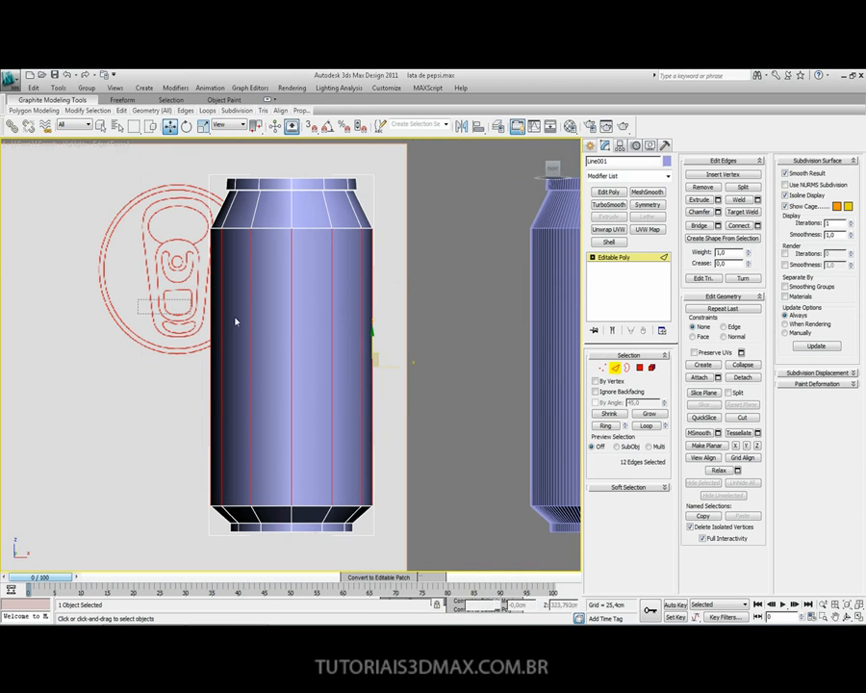
drag(177, 207, 396, 226)
drag(167, 325, 417, 444)
drag(223, 209, 397, 216)
ctrl+drag(144, 278, 429, 343)
ctrl+drag(206, 517, 398, 523)
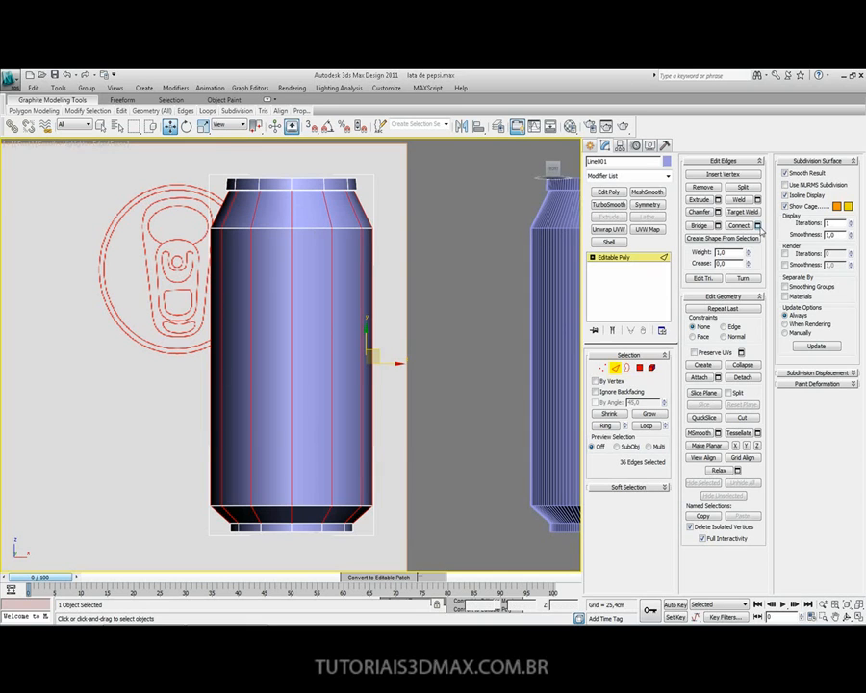
Connect the selected edges with 2 segments and a pinch of 96.
click(758, 226)
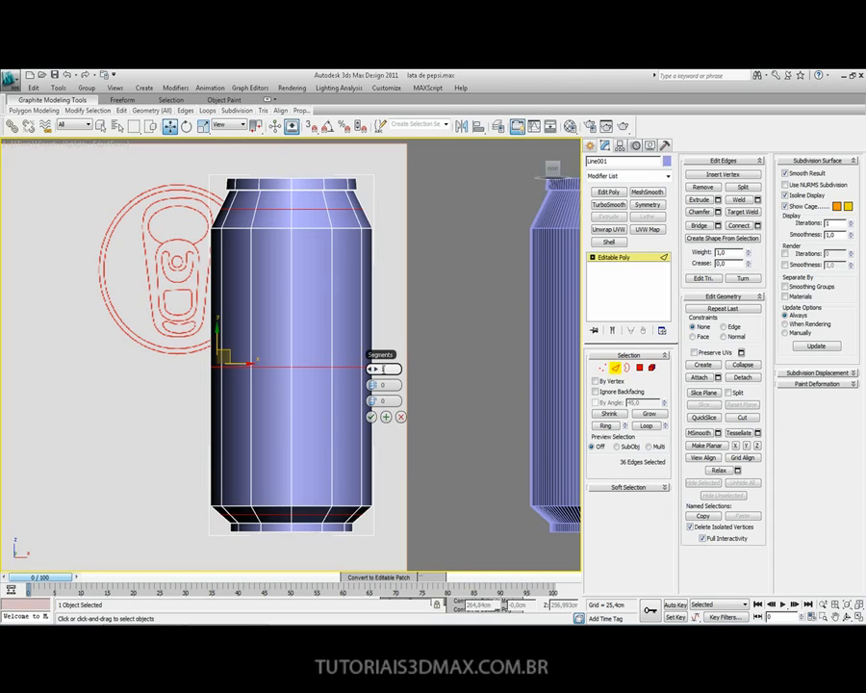
click(377, 369)
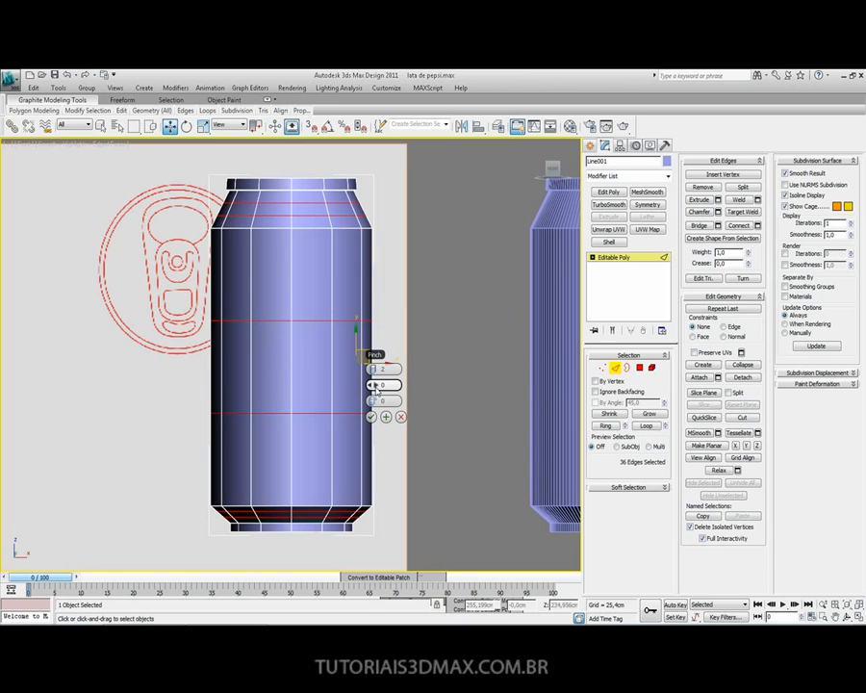
drag(372, 384, 575, 355)
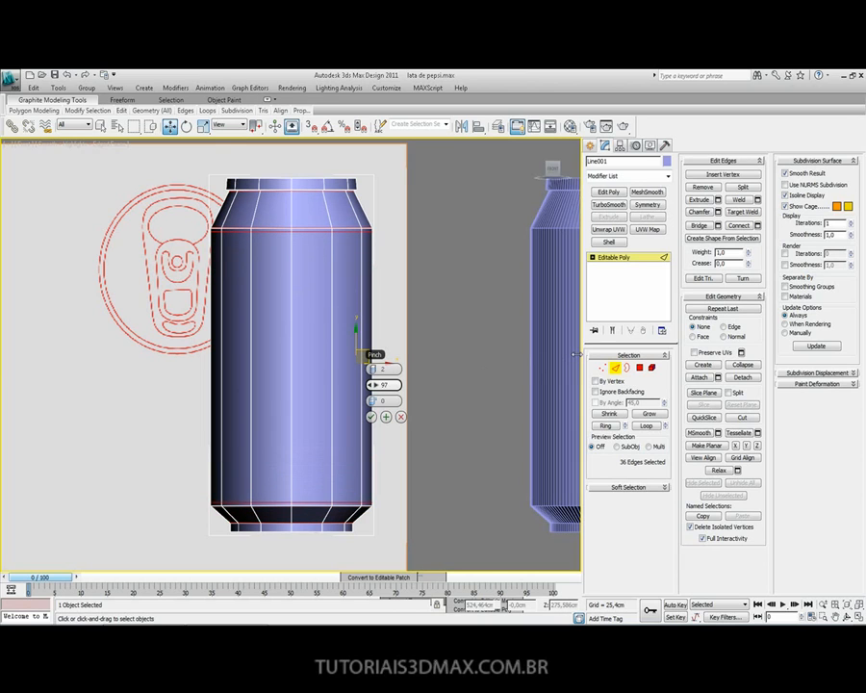
drag(577, 355, 573, 357)
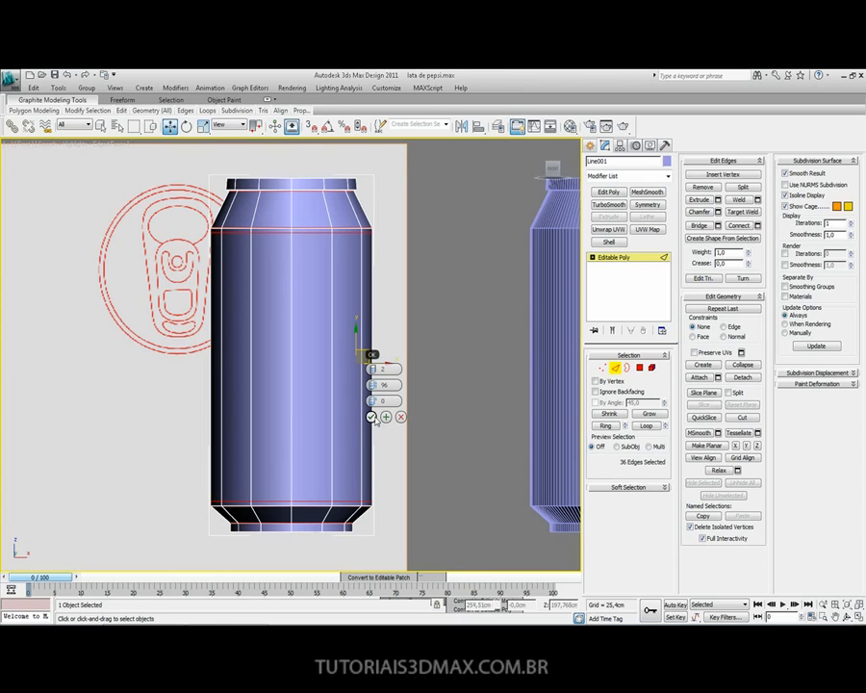
click(370, 416)
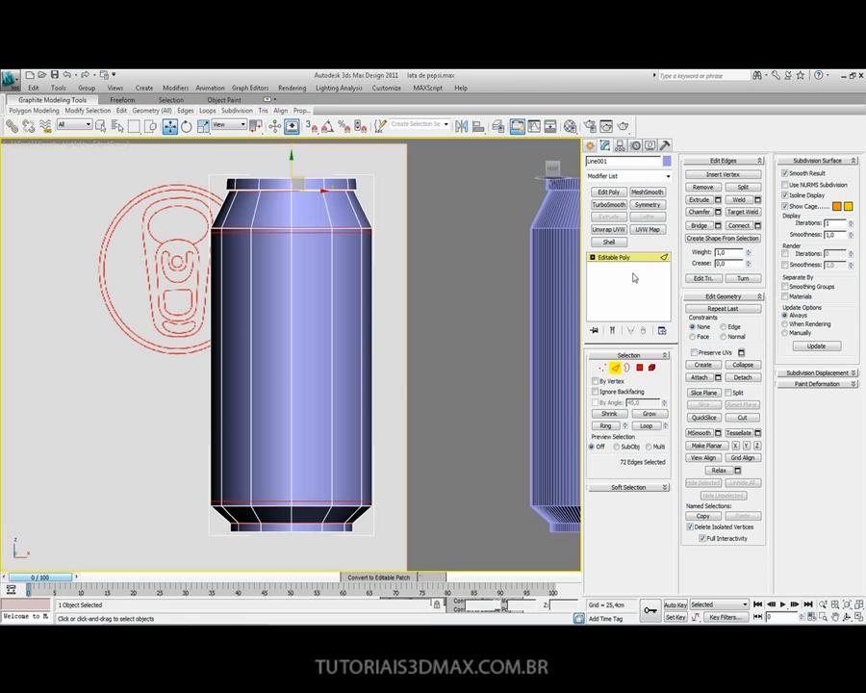
Leave edge editing and add a TurboSmooth modifier to the can with Isoline Display enabled.
click(619, 373)
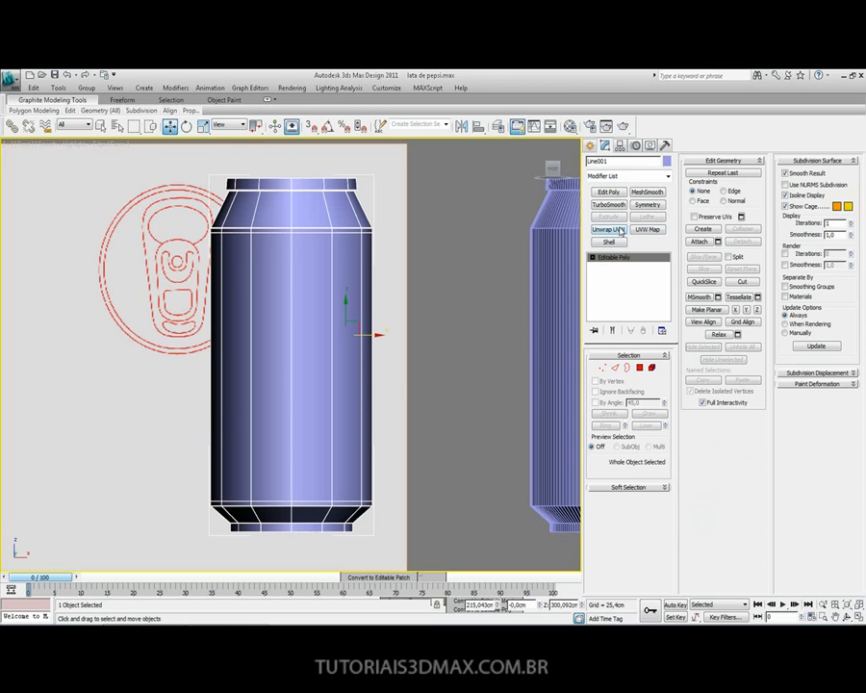
click(633, 177)
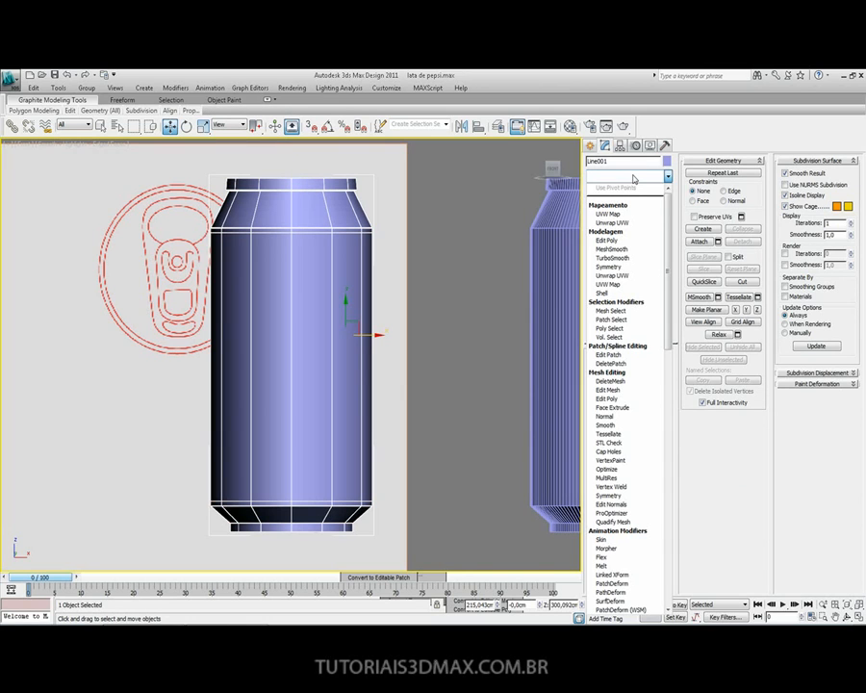
text(th)
key(Return)
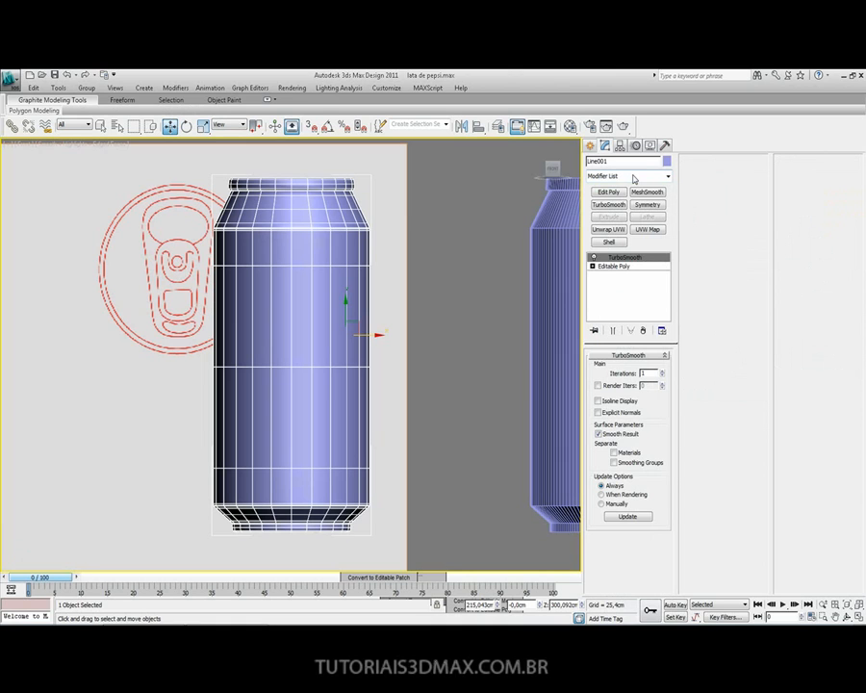
click(598, 401)
click(606, 404)
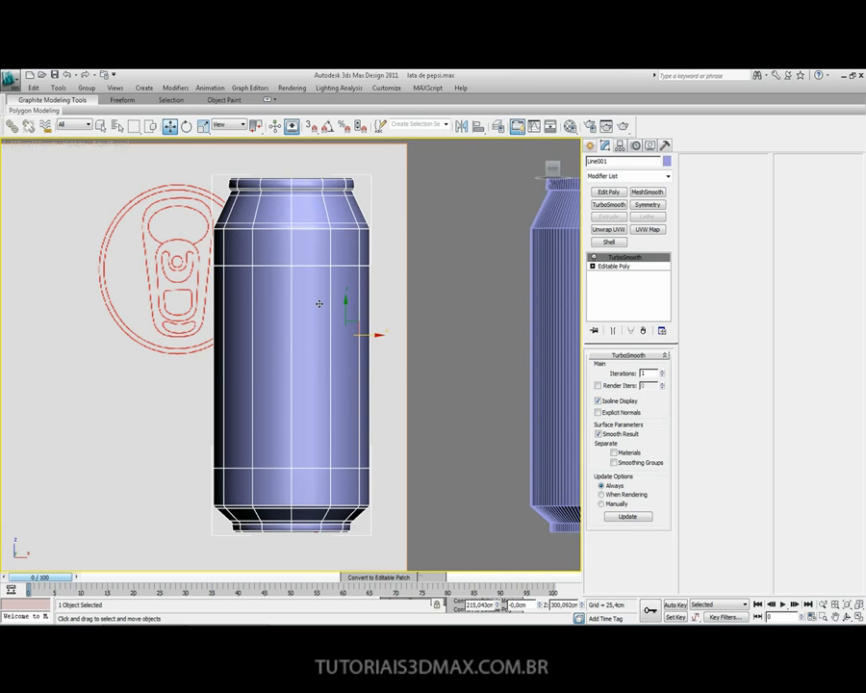
Hide the edge display, switch to the perspective view and move the 128-segment Lathe can closer to the smoothed can.
key(F4)
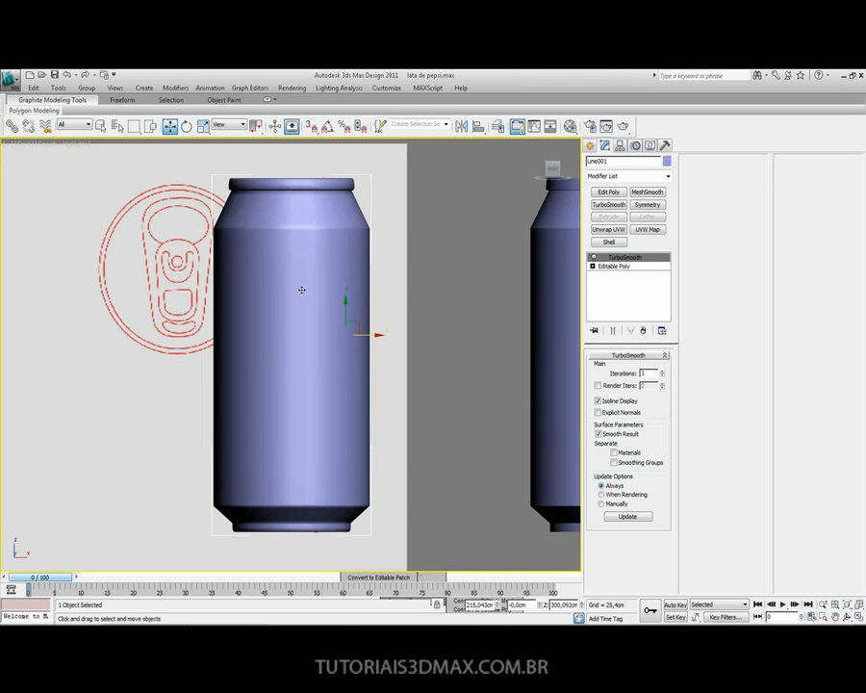
key(p)
middle_drag(308, 309, 251, 312)
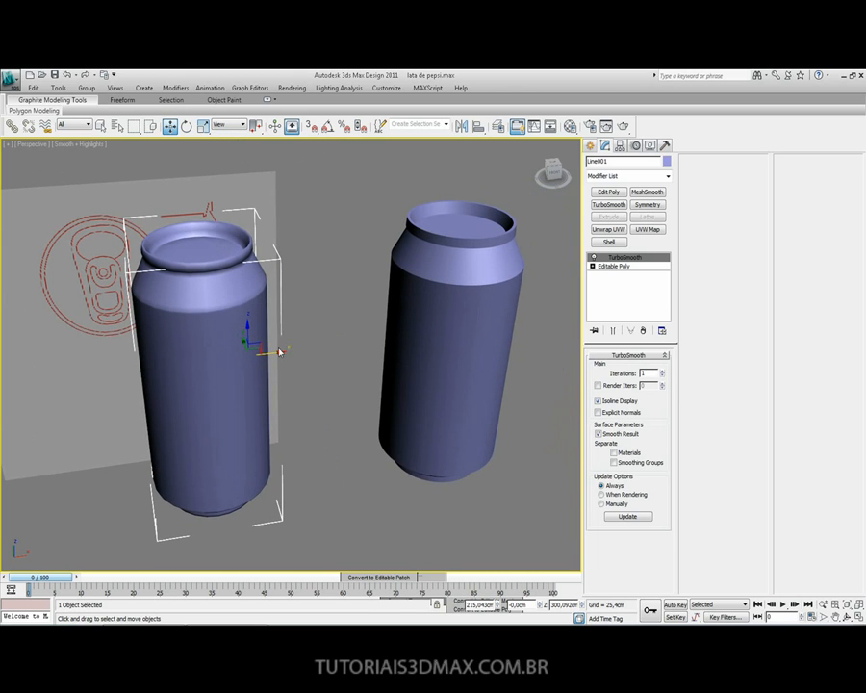
click(451, 297)
drag(509, 321, 448, 321)
alt+middle_drag(211, 316, 236, 319)
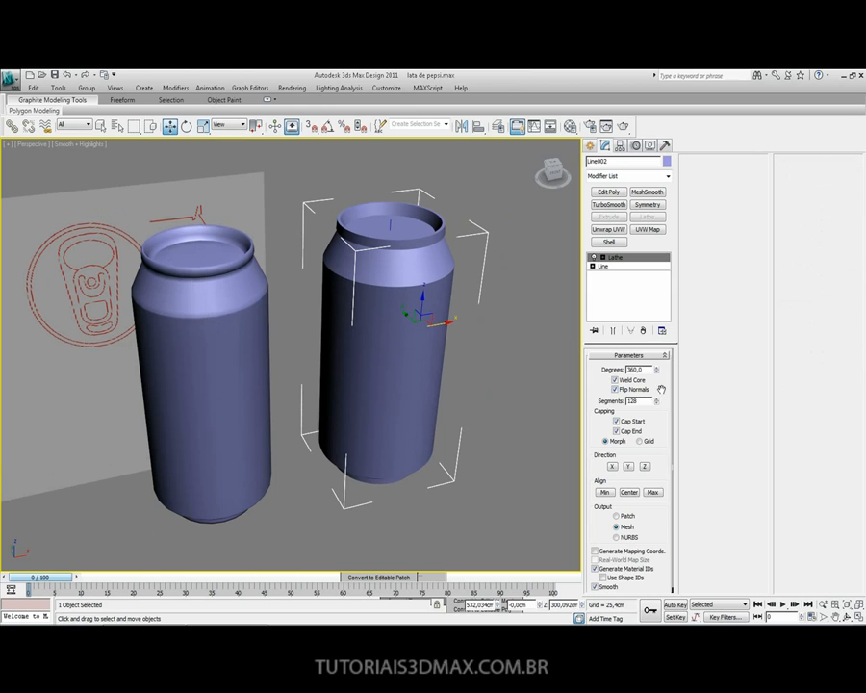
Set the TurboSmooth iterations of the low-segment can to 2.
click(237, 310)
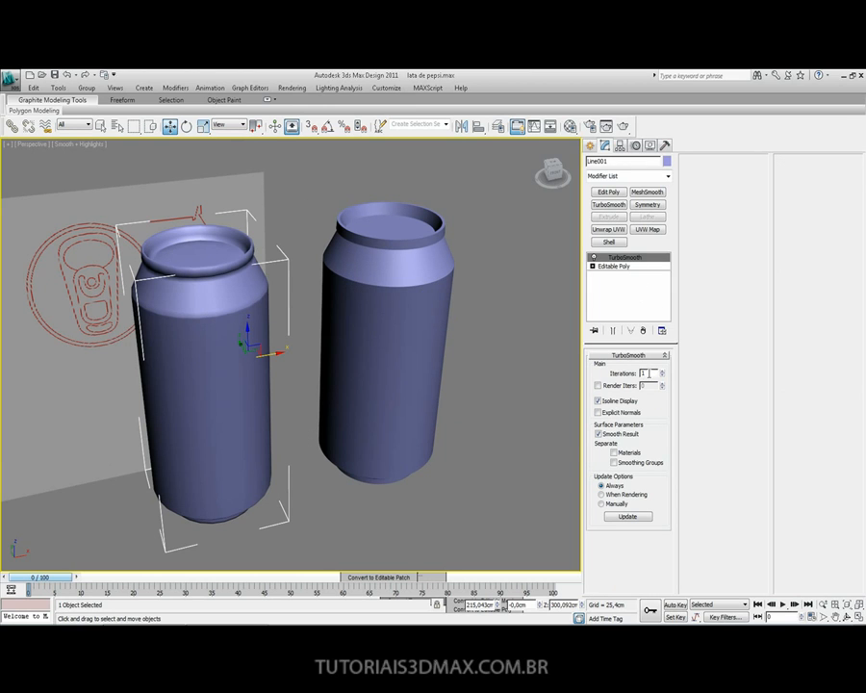
text(2)
key(Return)
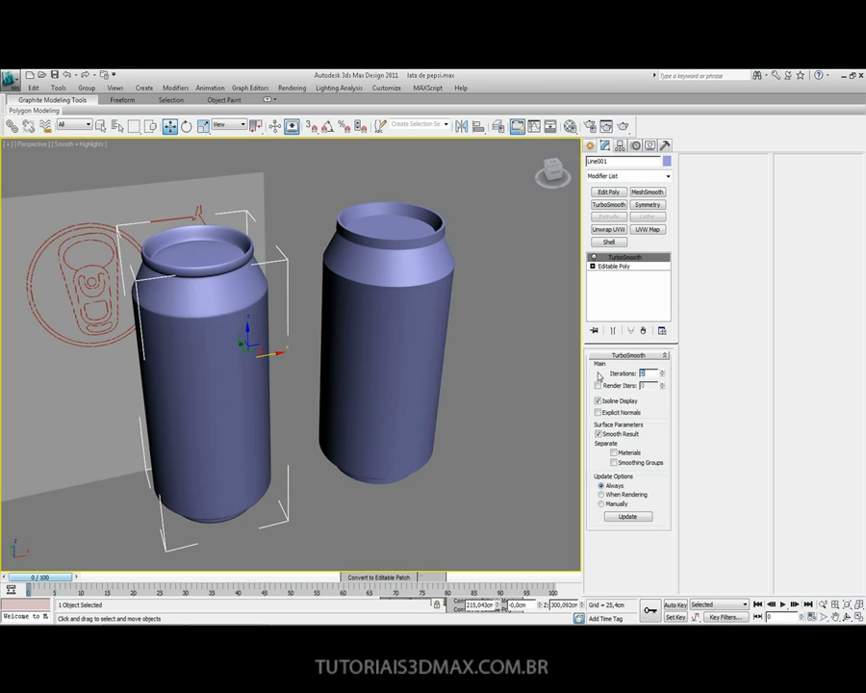
alt+middle_drag(231, 270, 249, 282)
alt+middle_drag(196, 298, 217, 296)
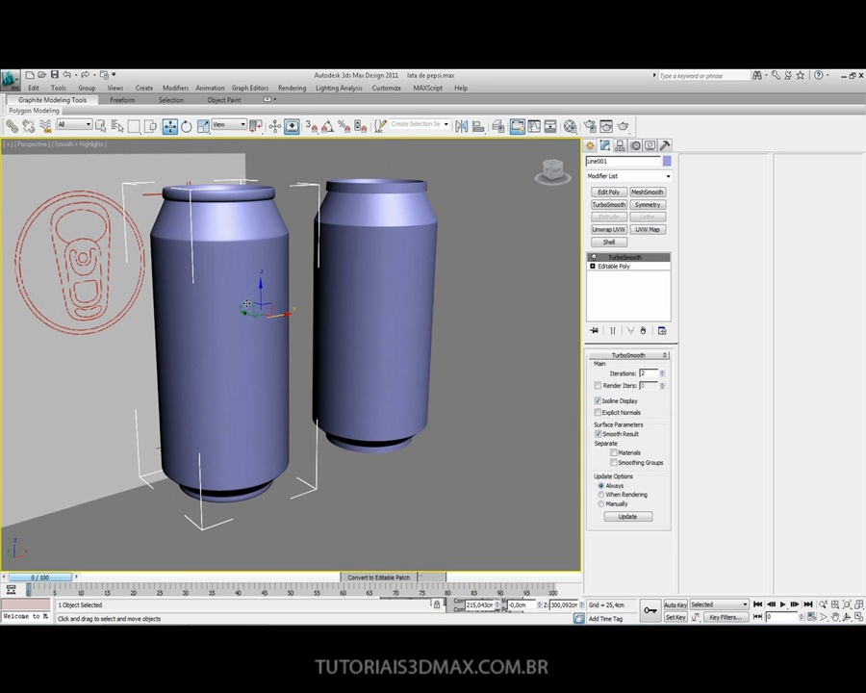
key(r)
drag(257, 288, 264, 283)
key(ctrl+z)
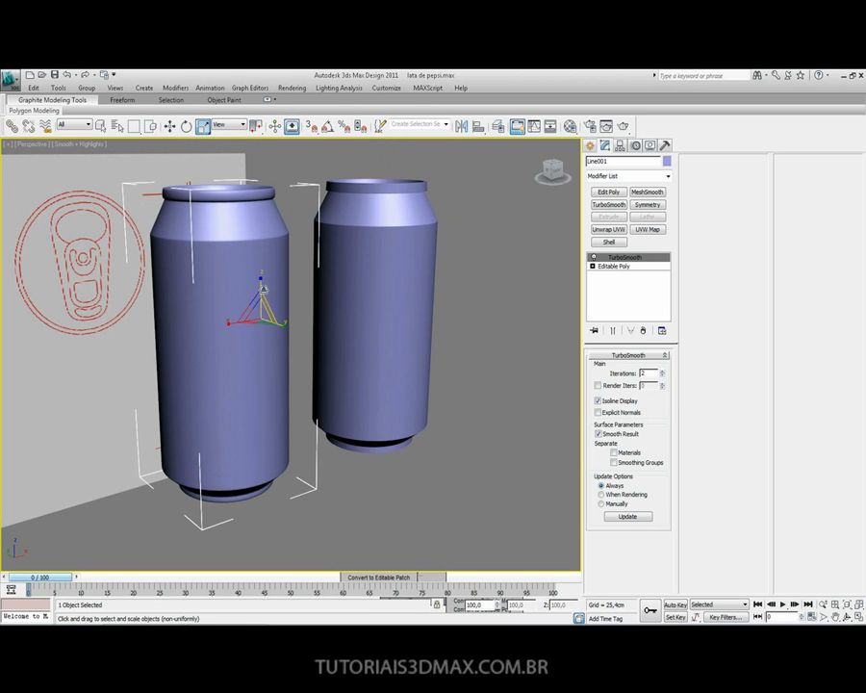
alt+middle_drag(264, 295, 241, 297)
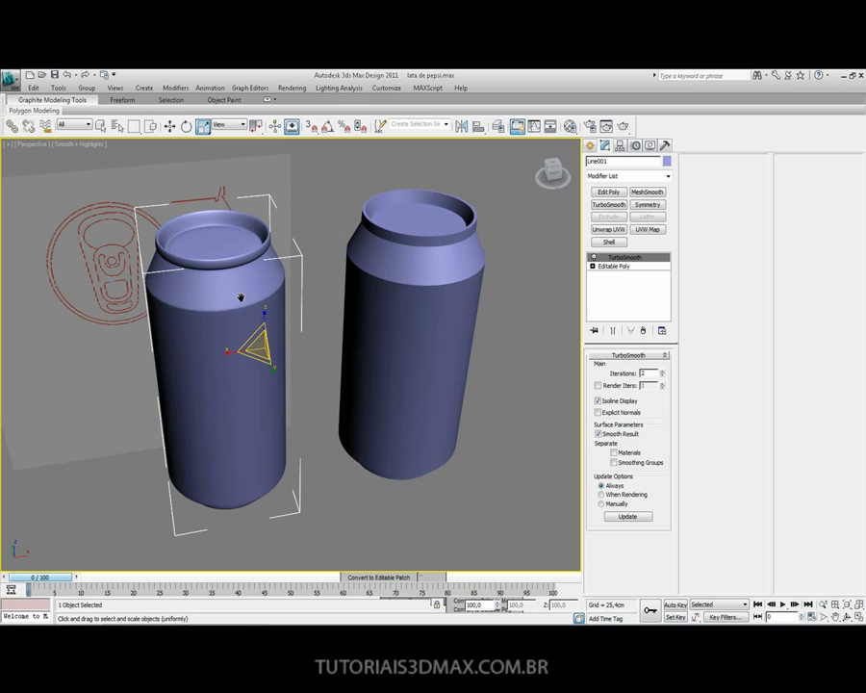
Reselect the smoothed can with the Move tool, save the scene and clear the selection.
click(332, 486)
click(245, 387)
key(w)
middle_drag(244, 385, 200, 373)
scroll(196, 371, down, 4)
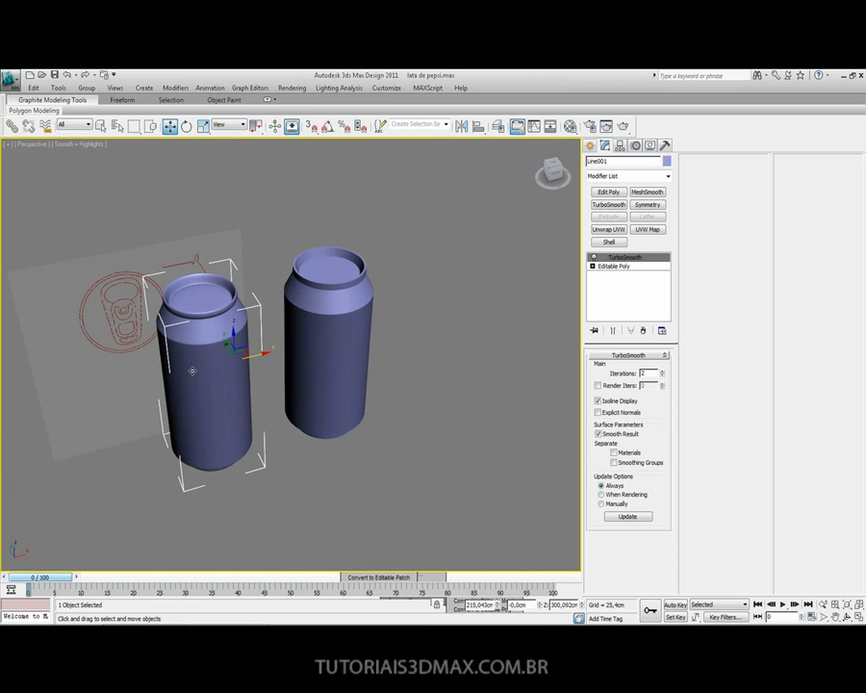
click(262, 371)
click(237, 402)
key(ctrl+s)
click(359, 464)
Clone the smoothed can along X to the far side of the Lathe can.
click(192, 358)
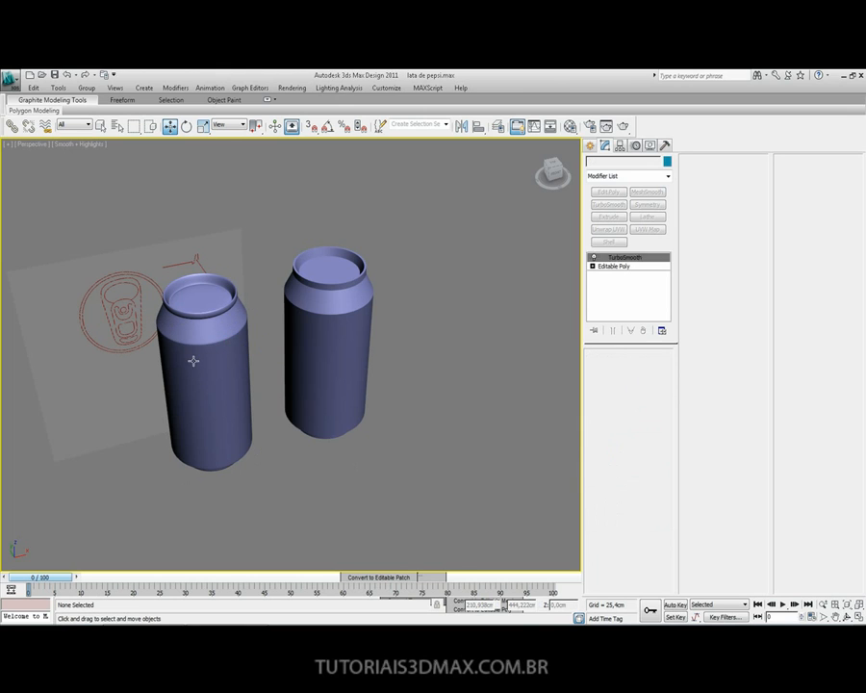
click(321, 507)
click(230, 408)
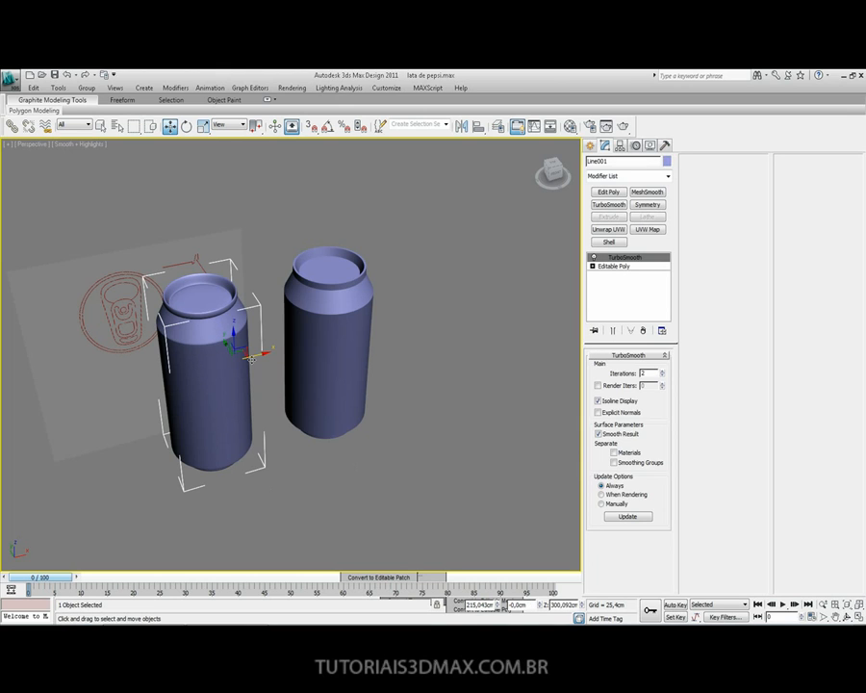
shift+drag(252, 359, 468, 315)
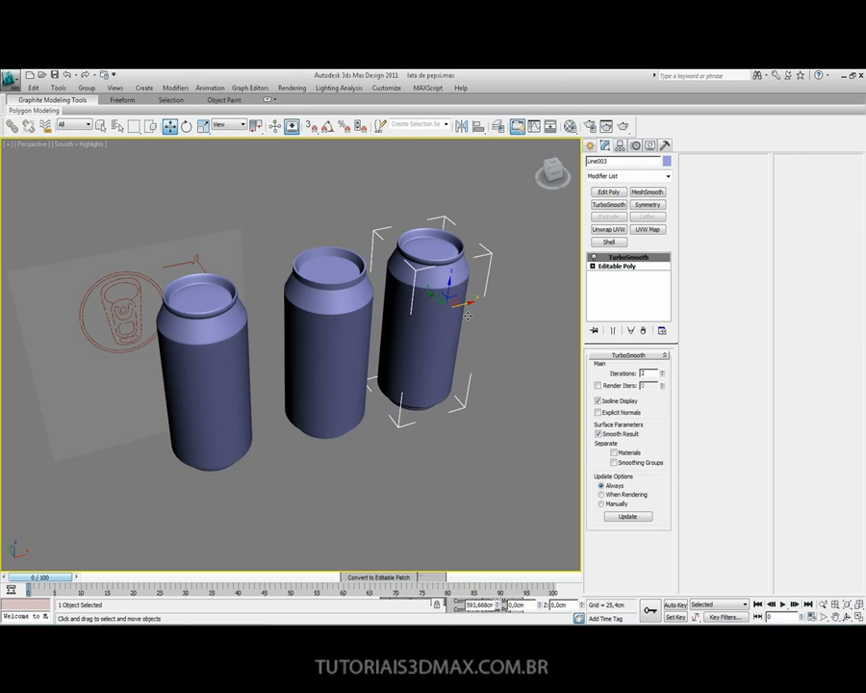
click(438, 397)
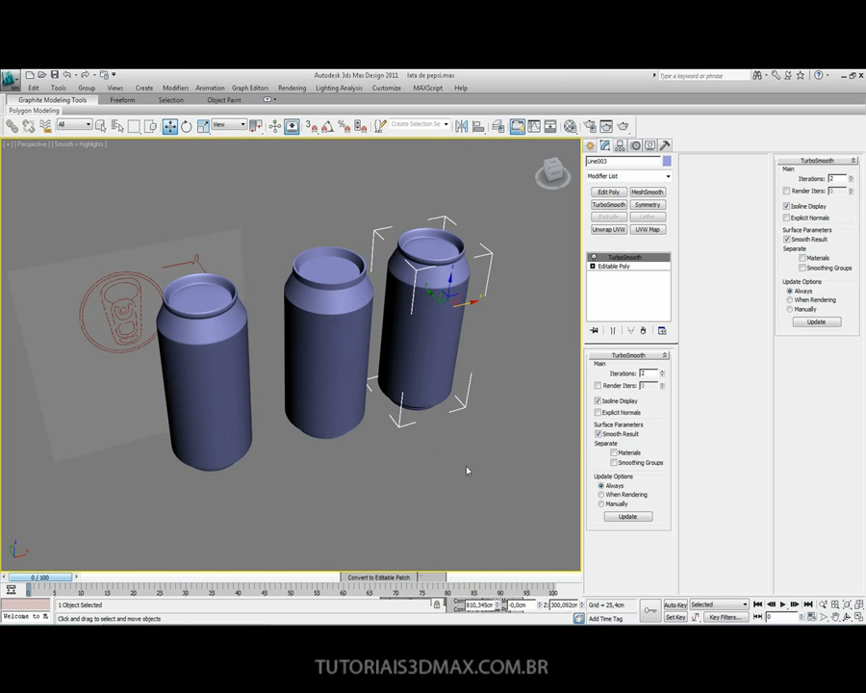
Select the Lathe can and the cloned can together and hide them.
click(440, 464)
drag(441, 464, 352, 387)
click(440, 464)
drag(488, 485, 308, 261)
click(348, 343)
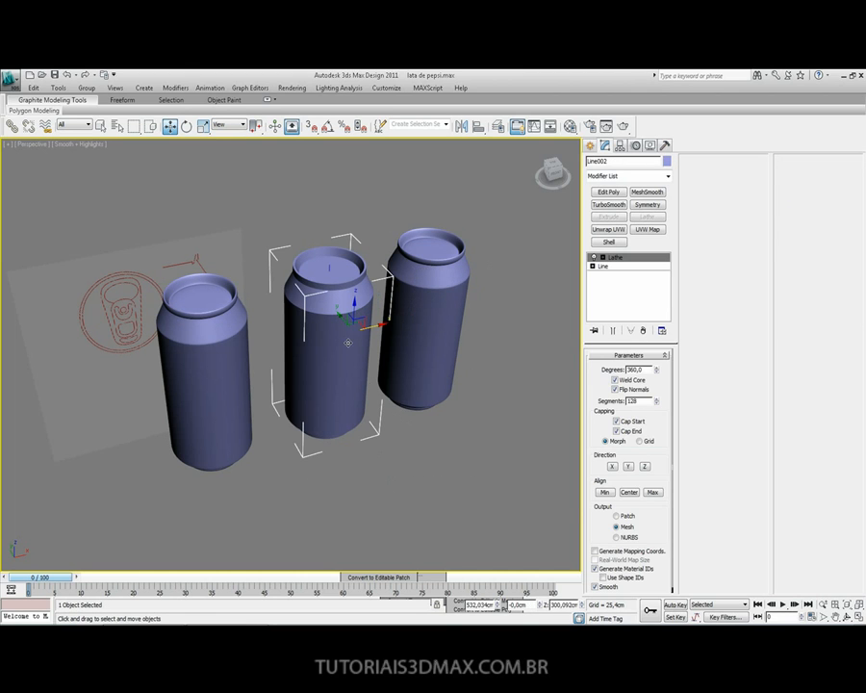
click(427, 316)
click(462, 466)
drag(461, 466, 334, 315)
right_click(335, 316)
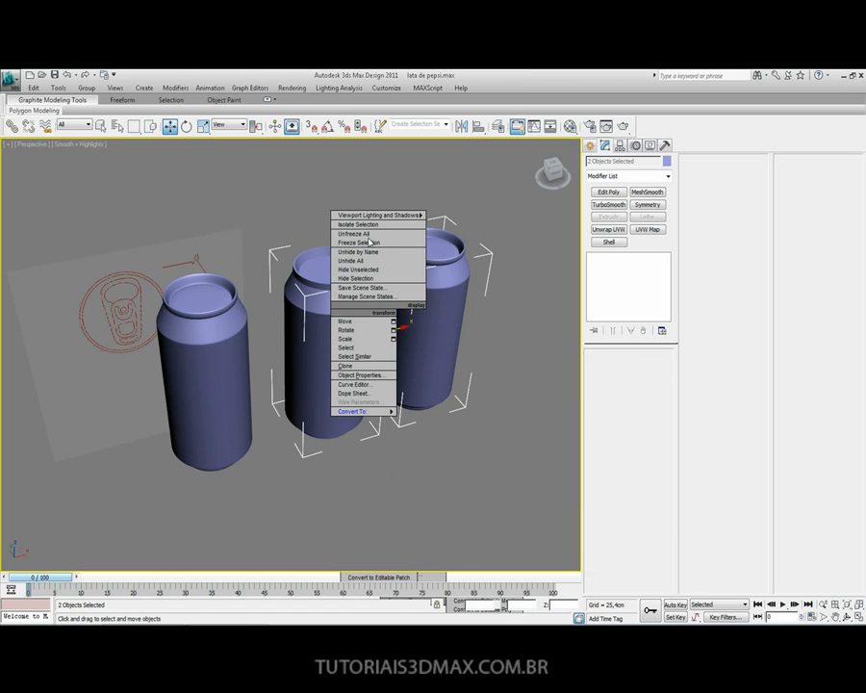
click(365, 280)
Select the remaining can, show its edges over the shading and turn off its TurboSmooth modifier.
alt+middle_drag(203, 341, 277, 335)
click(245, 327)
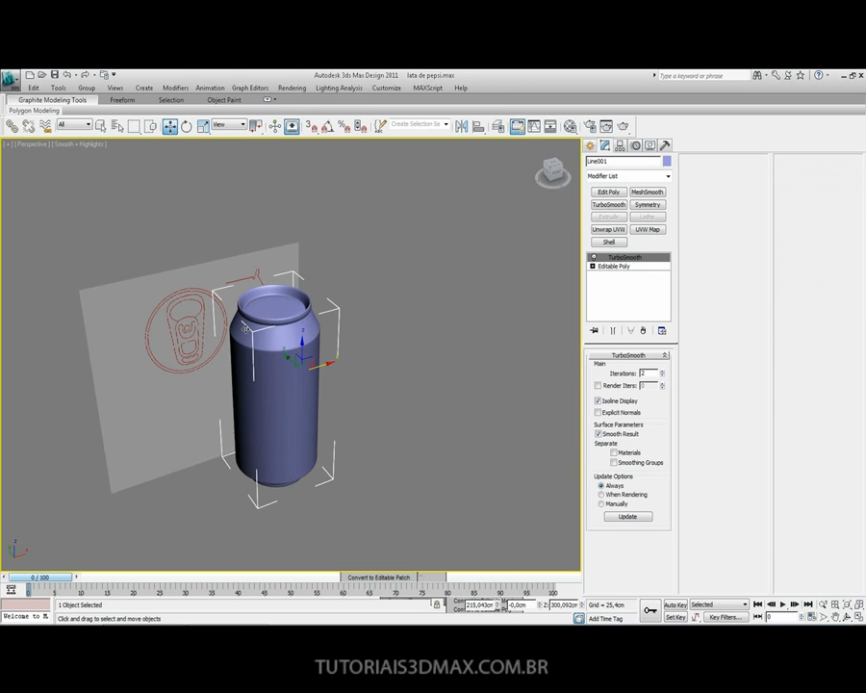
key(F4)
scroll(297, 354, up, 4)
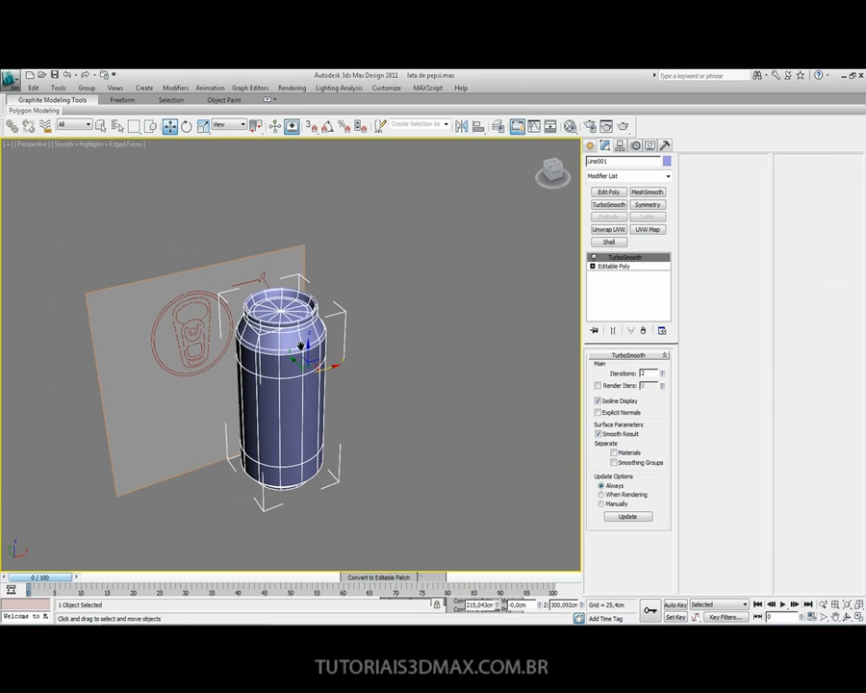
scroll(293, 336, up, 3)
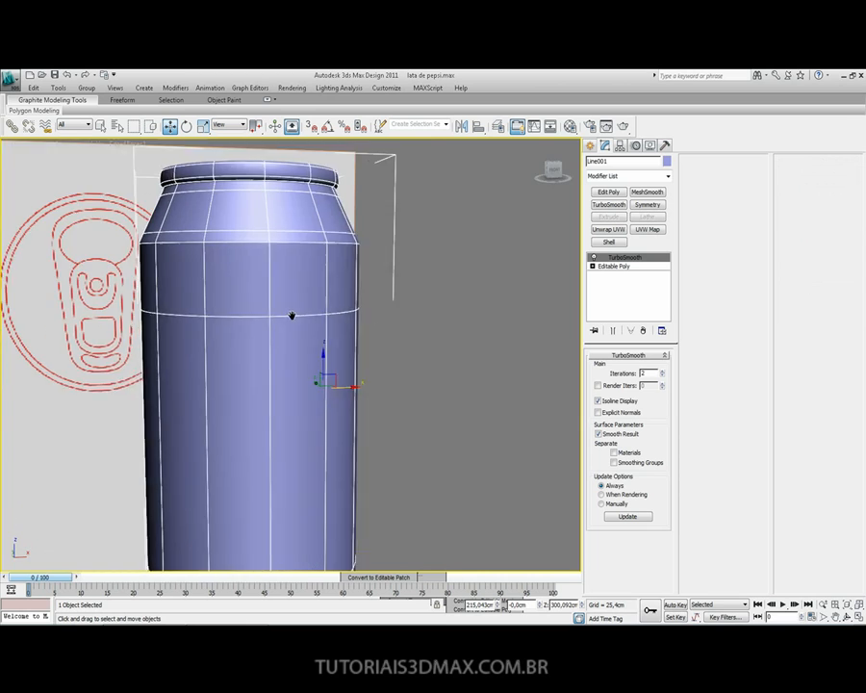
scroll(300, 322, down, 8)
alt+middle_drag(306, 320, 313, 322)
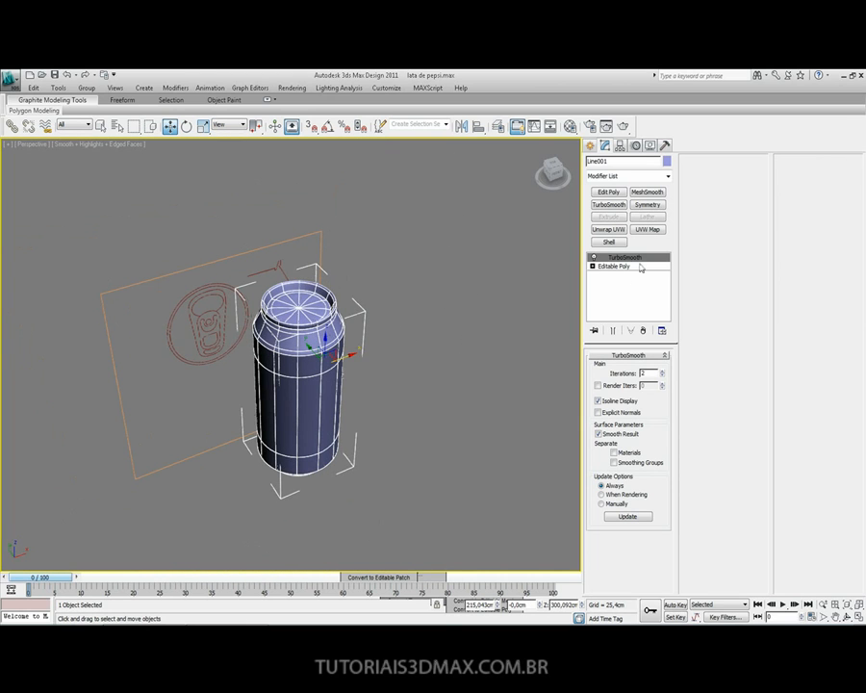
click(594, 258)
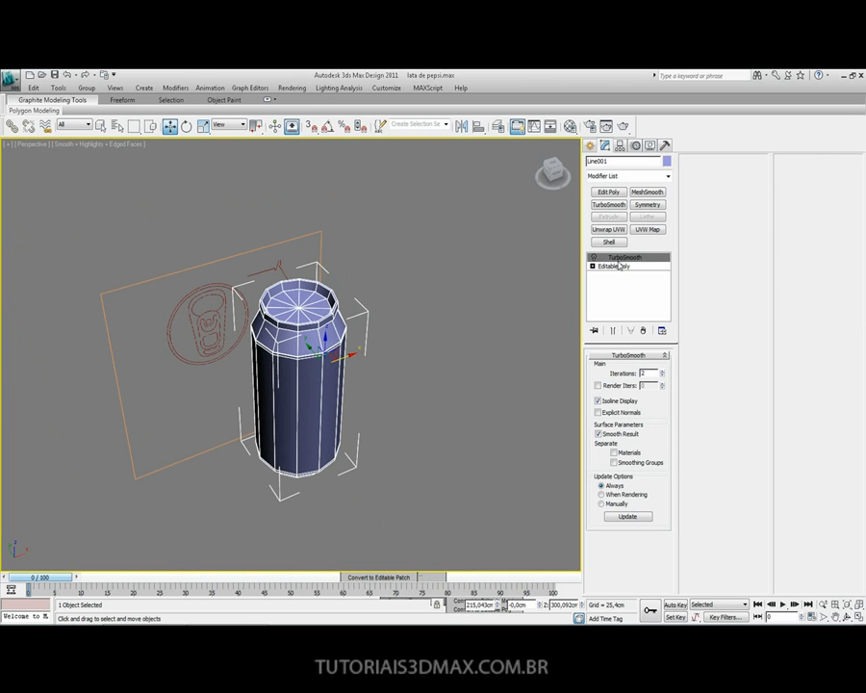
Examine the unsmoothed can mesh in the front view and in a wireframe perspective from above.
key(f)
scroll(298, 318, down, 4)
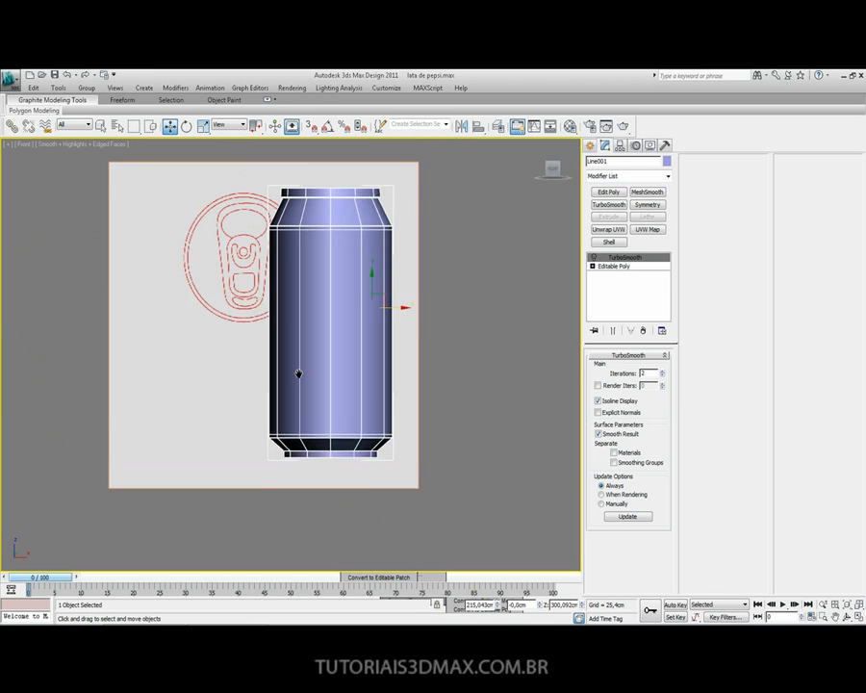
scroll(277, 280, up, 5)
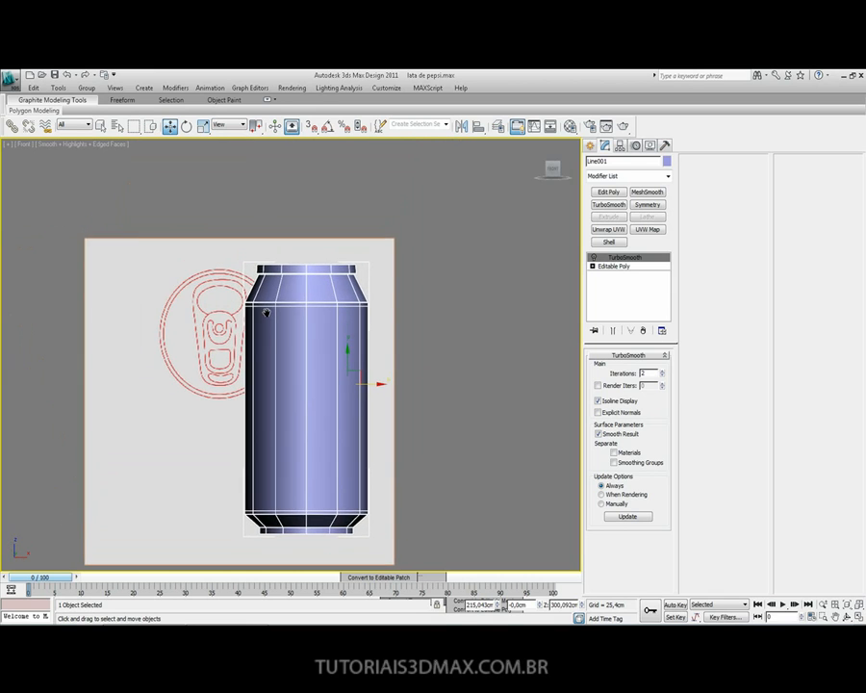
middle_drag(285, 370, 269, 344)
key(F3)
middle_drag(337, 294, 324, 336)
key(p)
scroll(341, 274, down, 4)
key(F4)
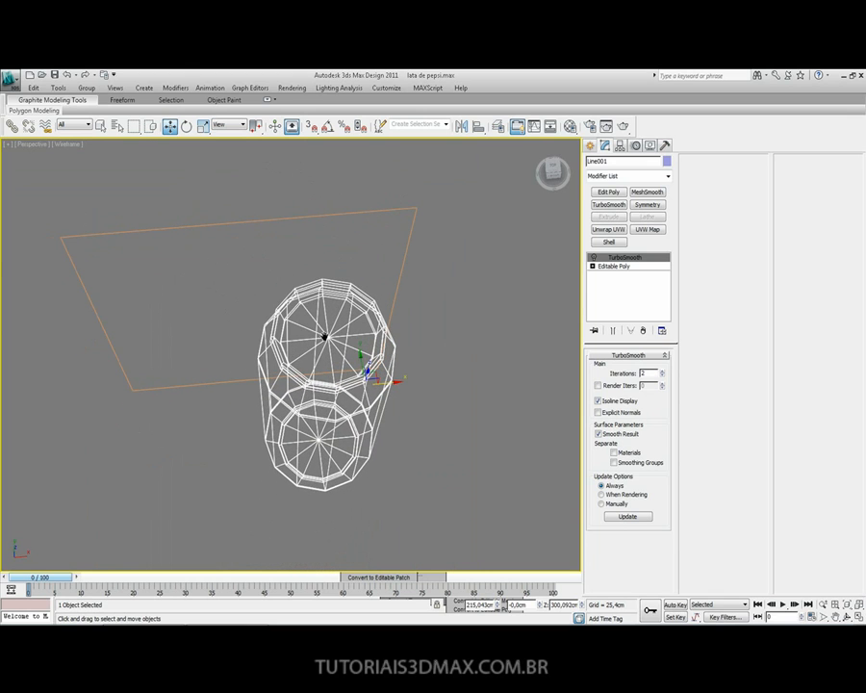
scroll(327, 336, up, 2)
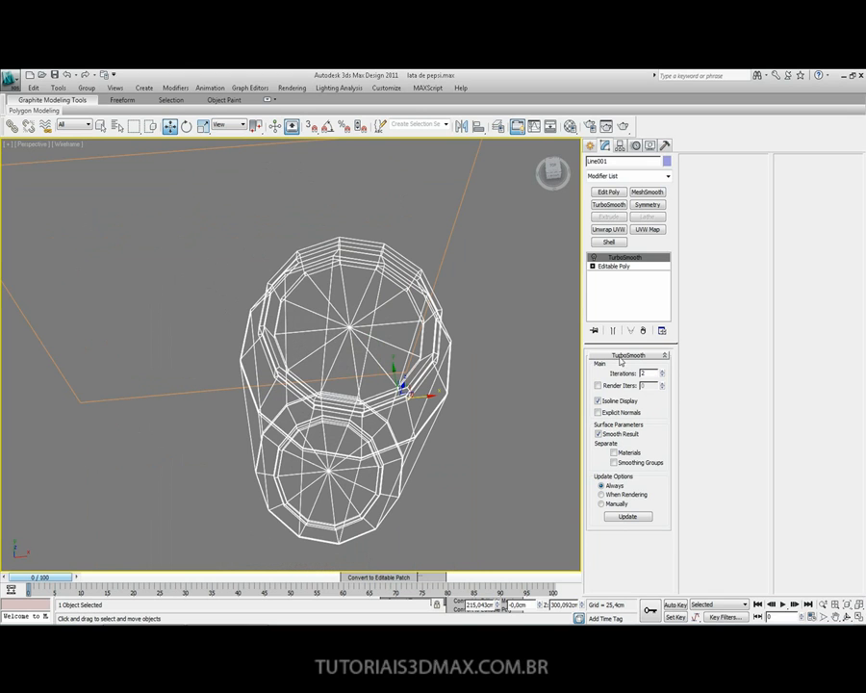
At the Editable Poly's vertex level, select the lid's centre vertex and grow the selection to the surrounding ring.
click(624, 267)
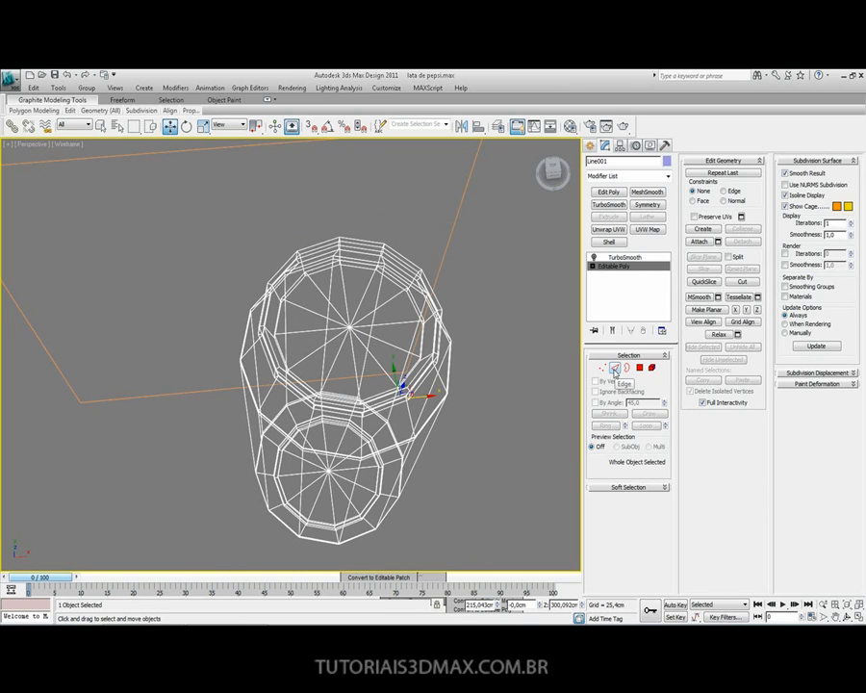
click(602, 368)
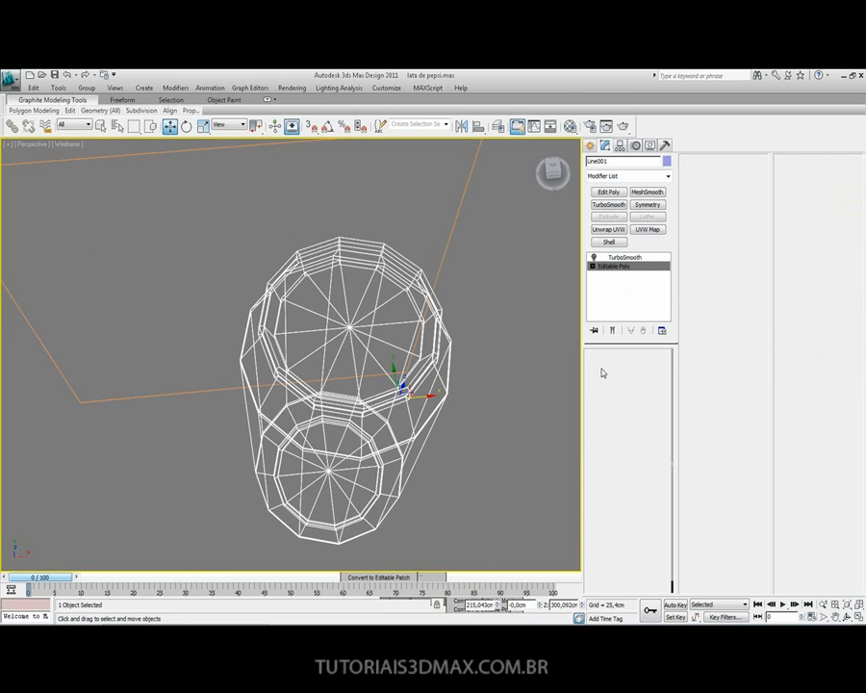
click(351, 328)
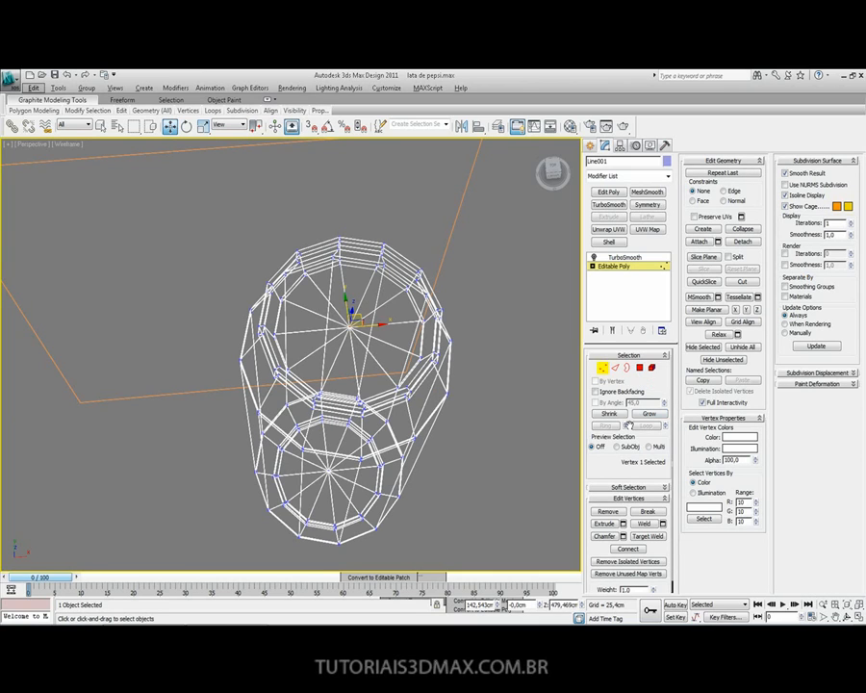
click(650, 414)
alt+middle_drag(346, 317, 317, 334)
scroll(327, 335, up, 3)
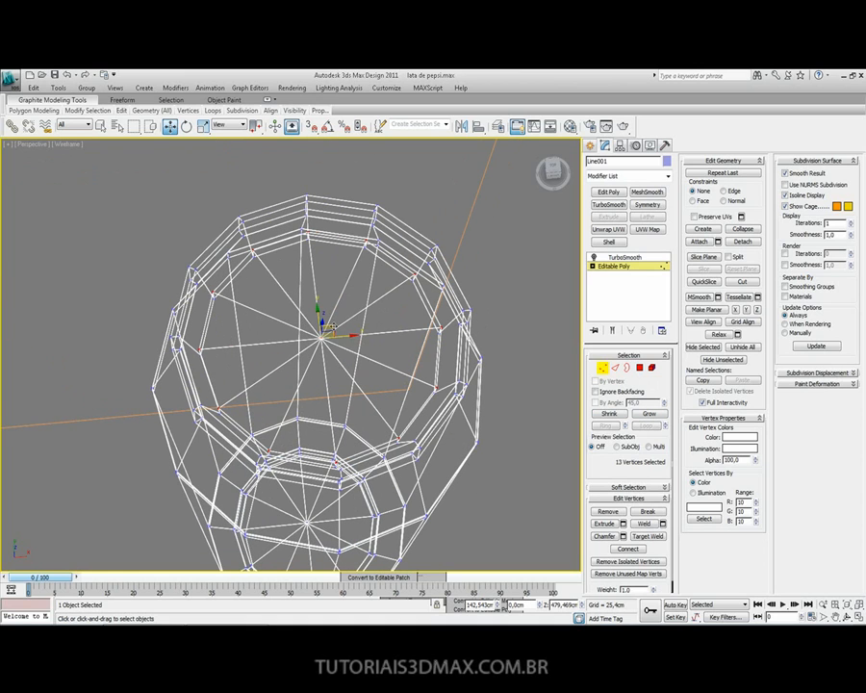
Shade the view without edges and adjust the vertex selection with Grow and Shrink to 25 vertices around the recessed lid.
key(F3)
key(F4)
key(F4)
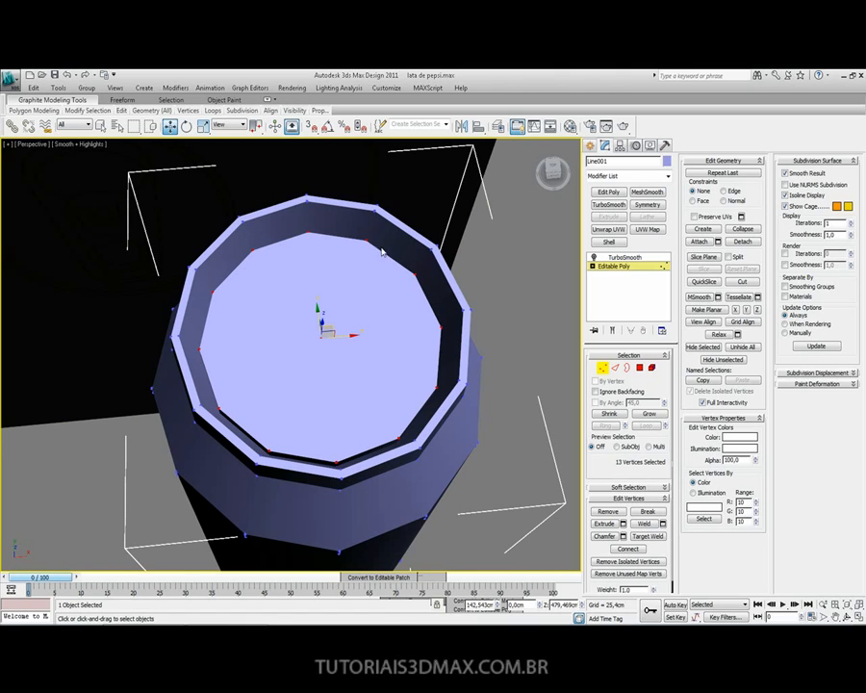
alt+middle_drag(331, 357, 341, 333)
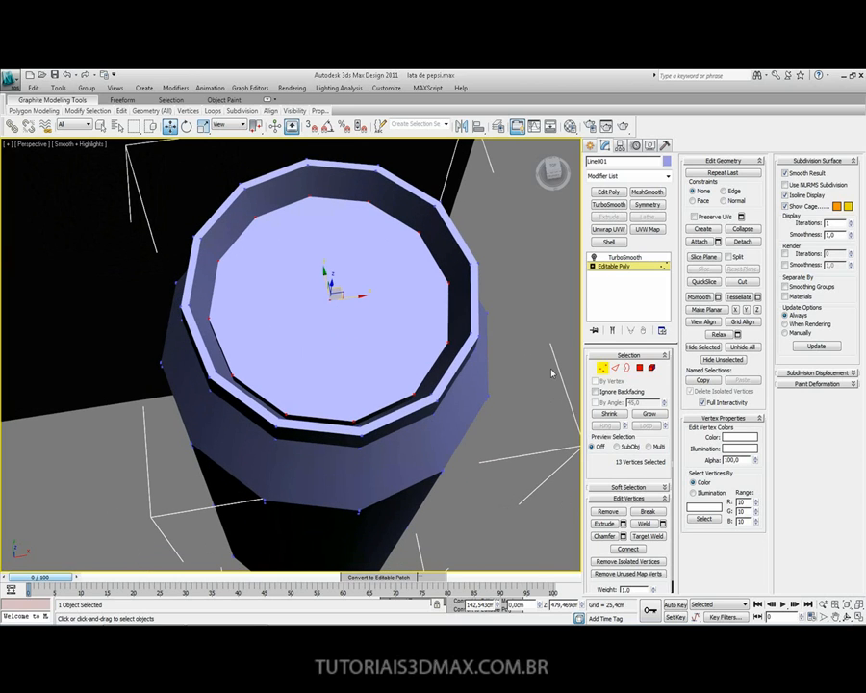
click(648, 414)
click(649, 414)
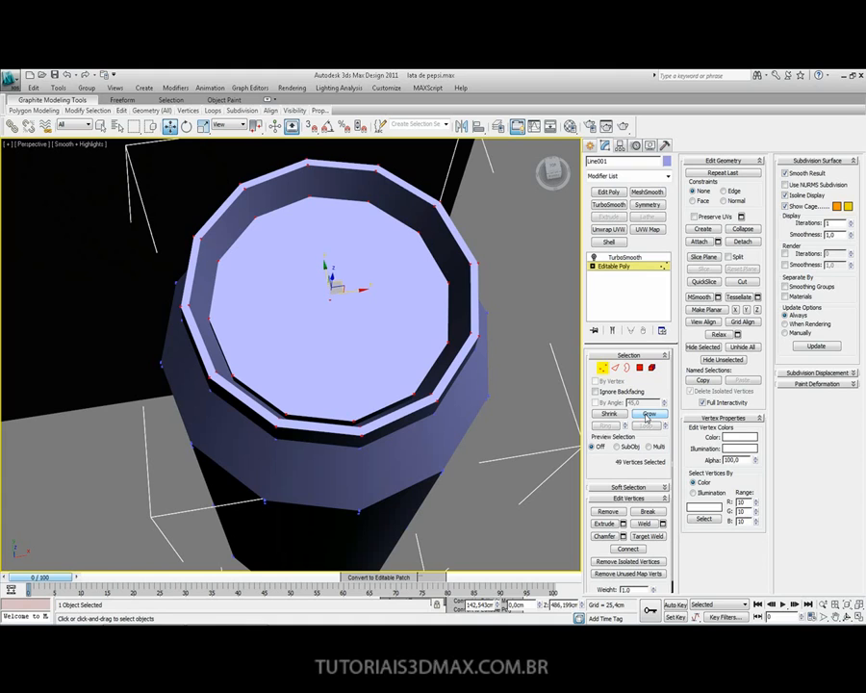
click(611, 415)
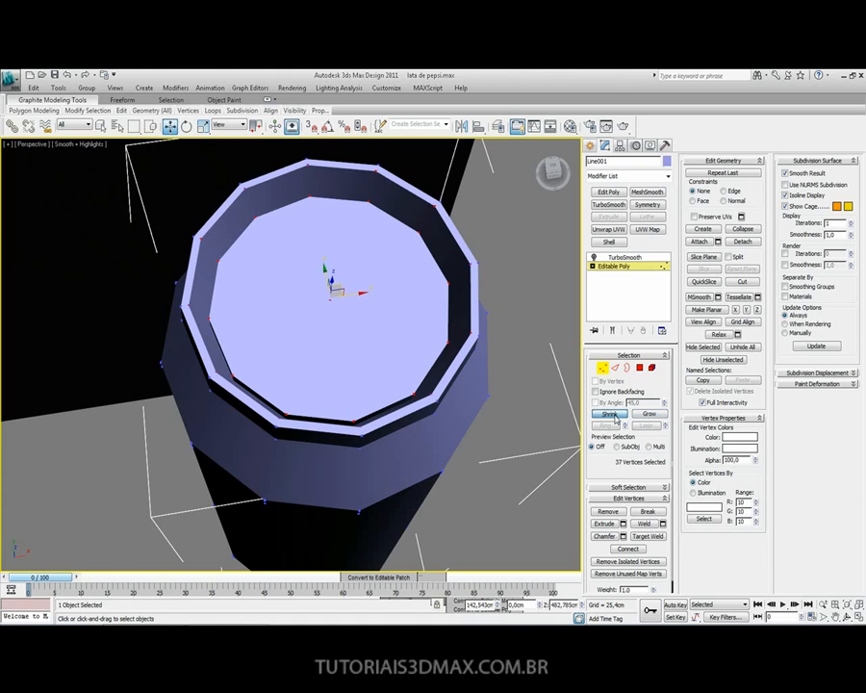
alt+middle_drag(334, 345, 308, 288)
alt+middle_drag(325, 232, 329, 262)
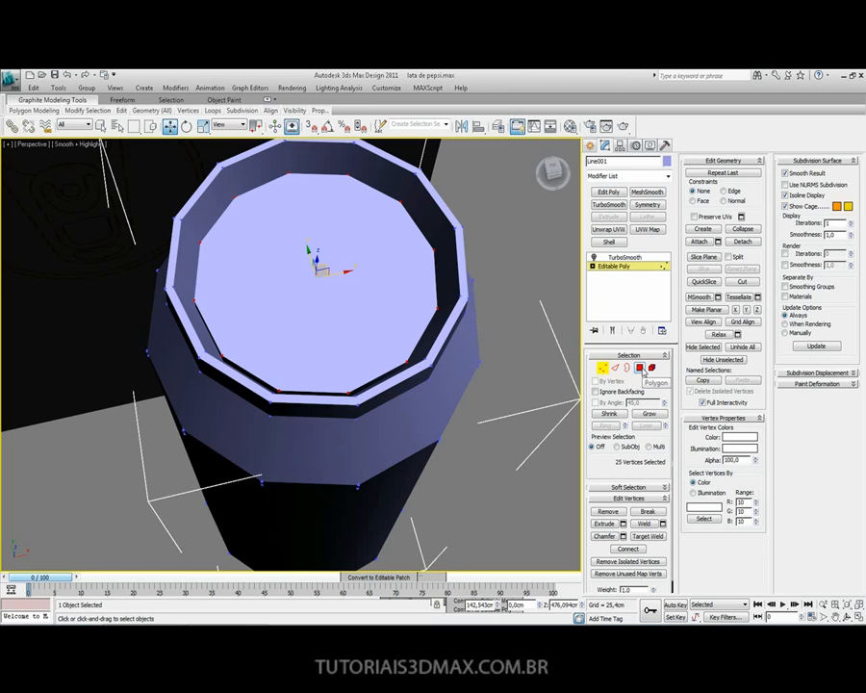
Convert the vertex selection to polygons and grow it twice to include the rim's top and outer band.
ctrl+click(642, 371)
mouse_move(279, 284)
alt+middle_down()
mouse_move(263, 228)
mouse_move(286, 276)
alt+middle_up()
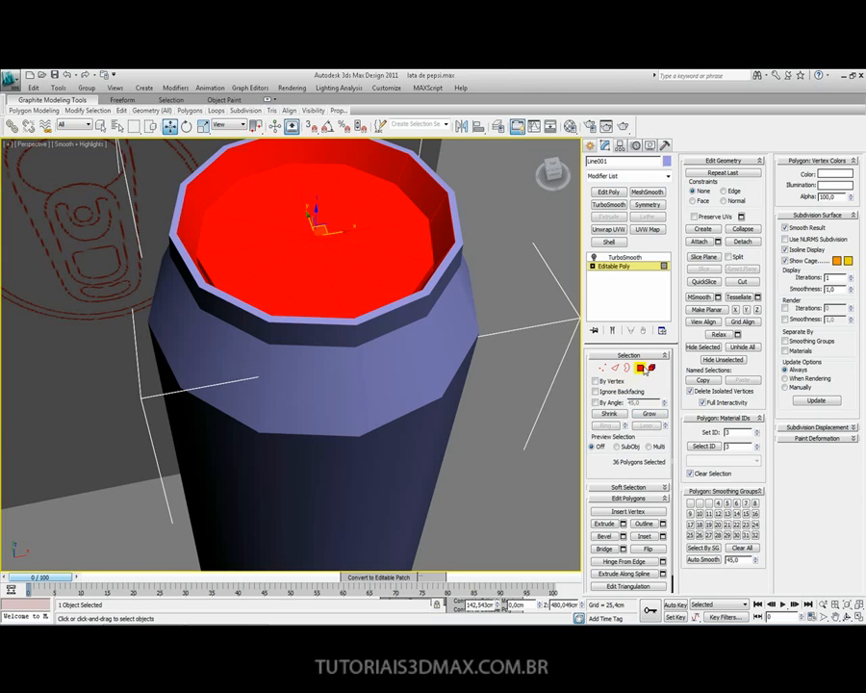
click(648, 416)
alt+middle_drag(327, 279, 327, 310)
click(650, 413)
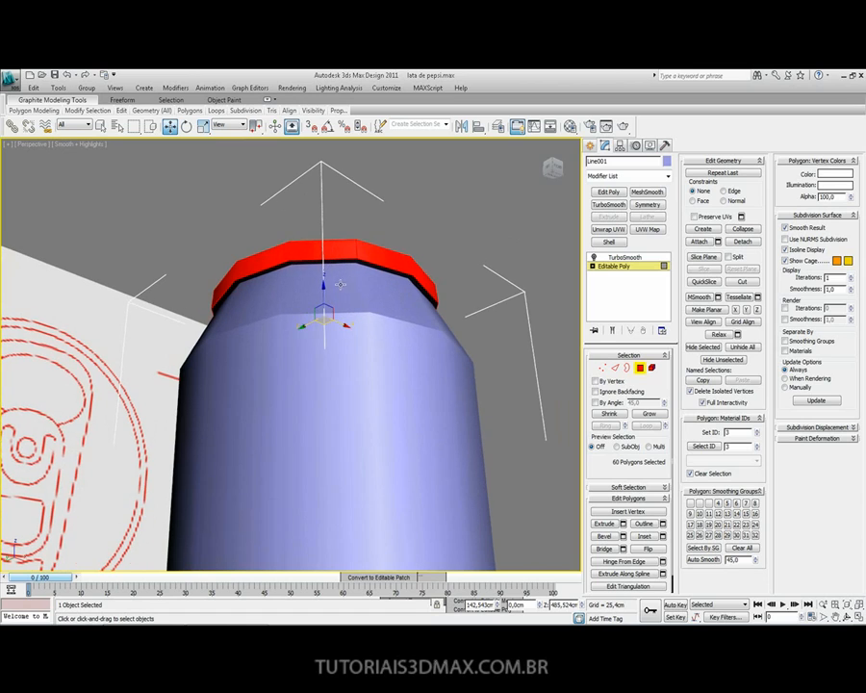
Grow the polygon selection twice to 84 polygons so it covers the lid and the whole rim down to the can's shoulder.
click(649, 414)
alt+middle_drag(266, 221, 318, 284)
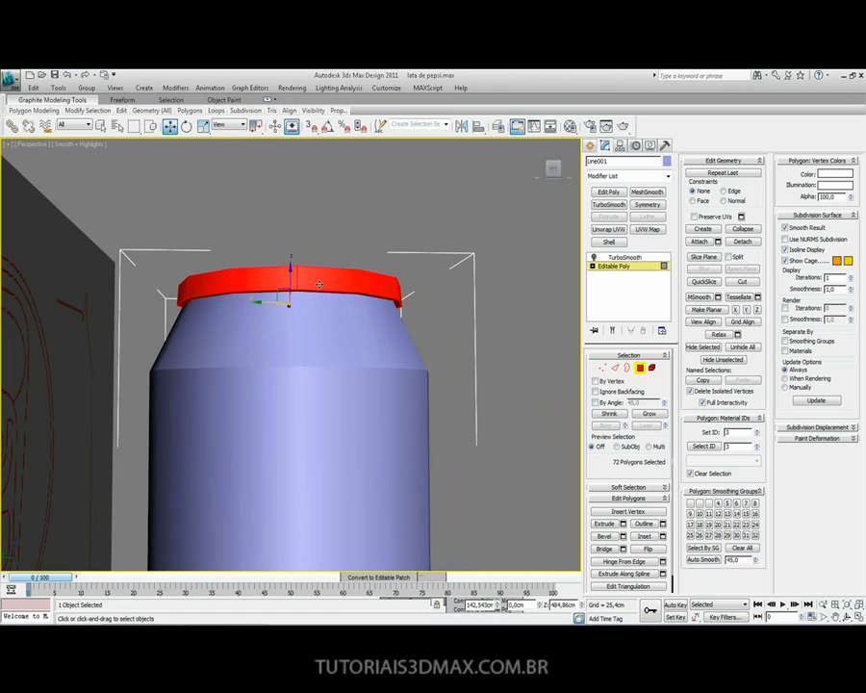
click(651, 414)
alt+middle_drag(358, 339, 198, 307)
alt+middle_drag(119, 320, 304, 307)
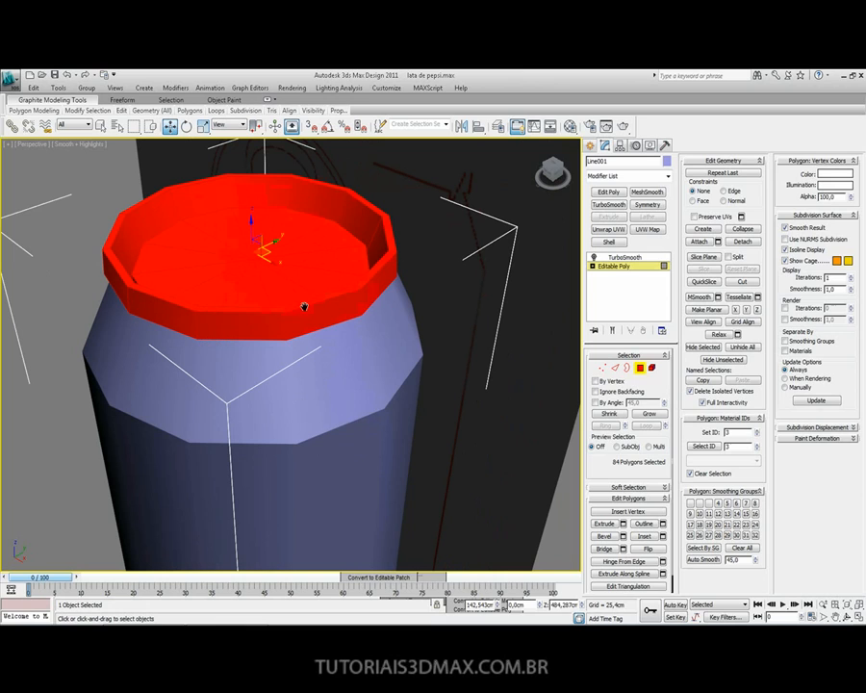
alt+middle_drag(354, 358, 342, 383)
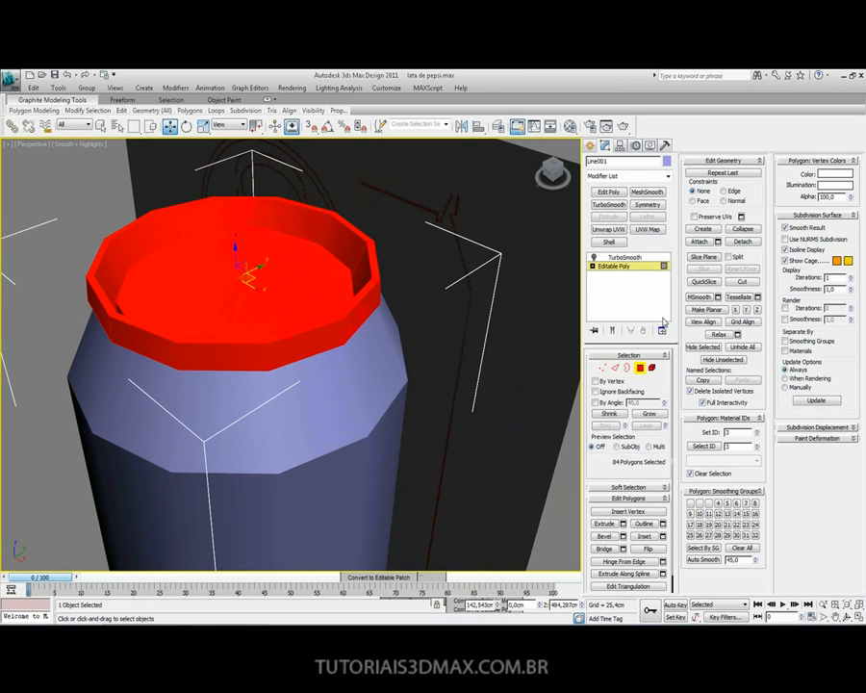
Detach the selected lid and rim polygons as a separate object named "topo lata".
click(753, 244)
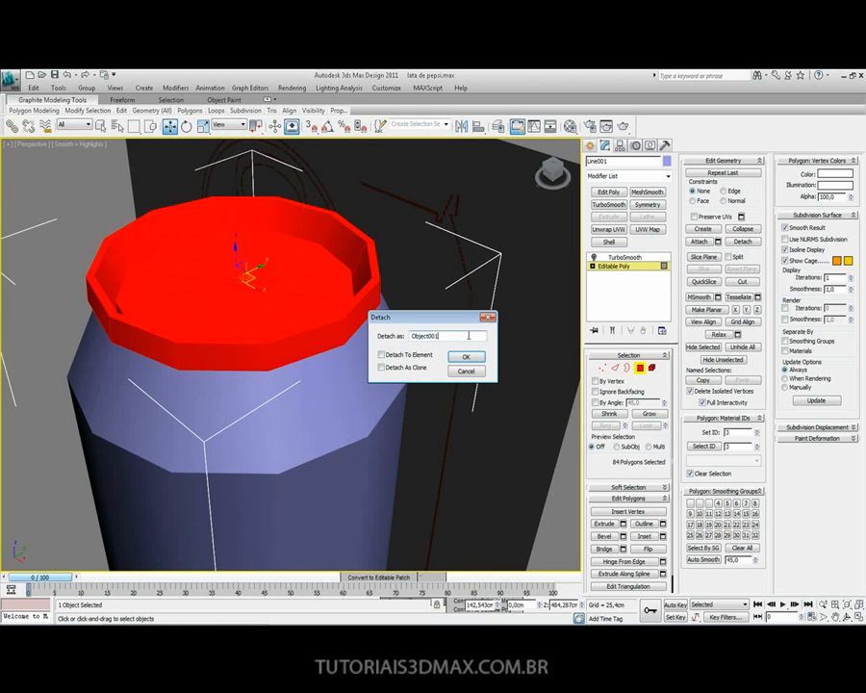
text(topo lata)
key(Return)
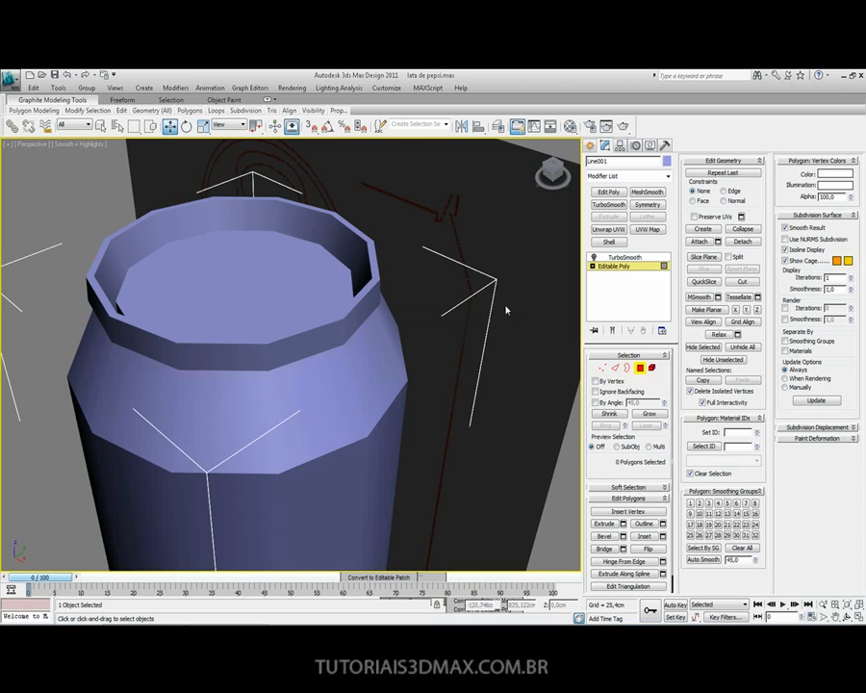
Remove the TurboSmooth modifier from the can body, leave the polygon level and deselect the object.
scroll(315, 290, down, 6)
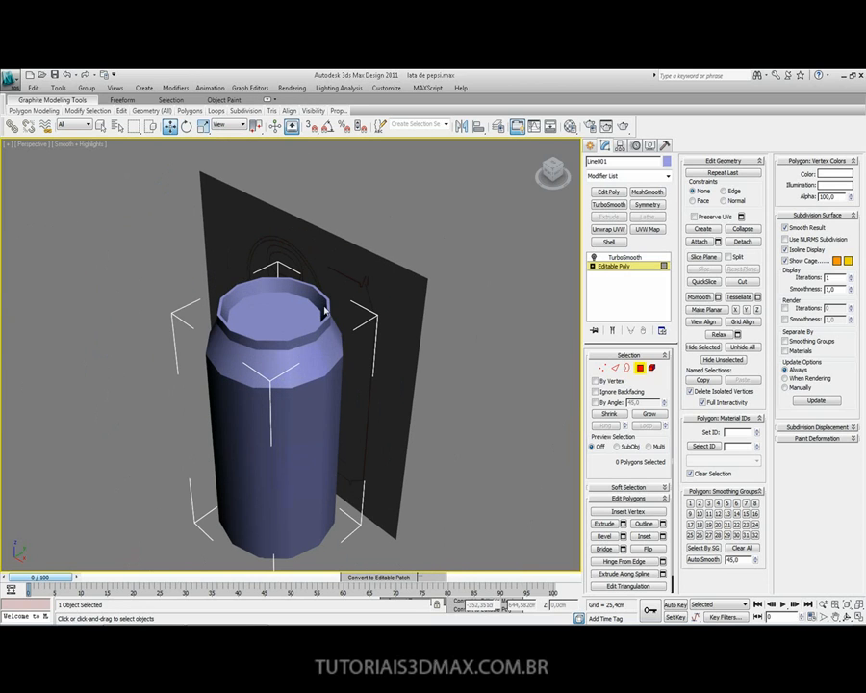
click(634, 257)
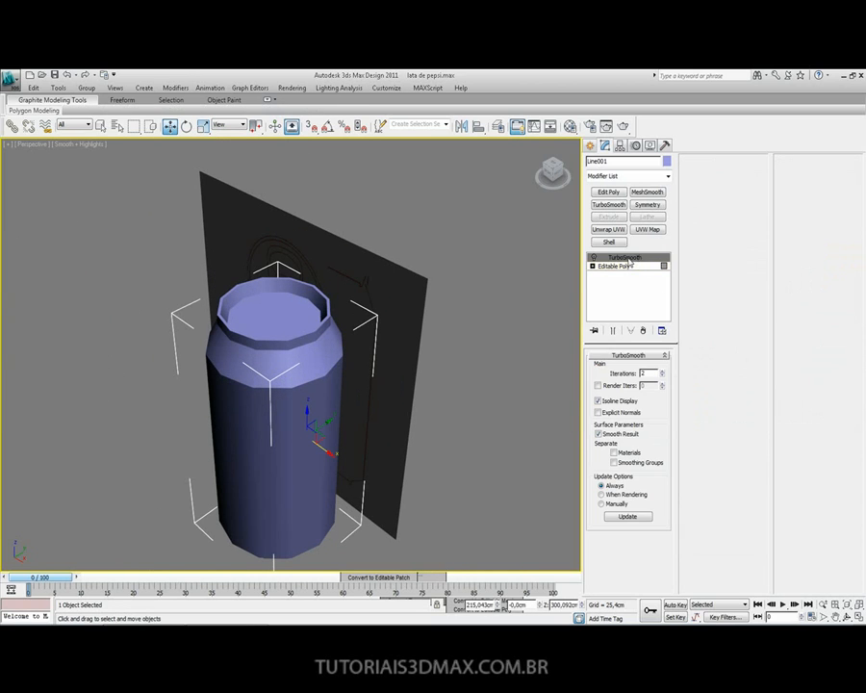
click(644, 330)
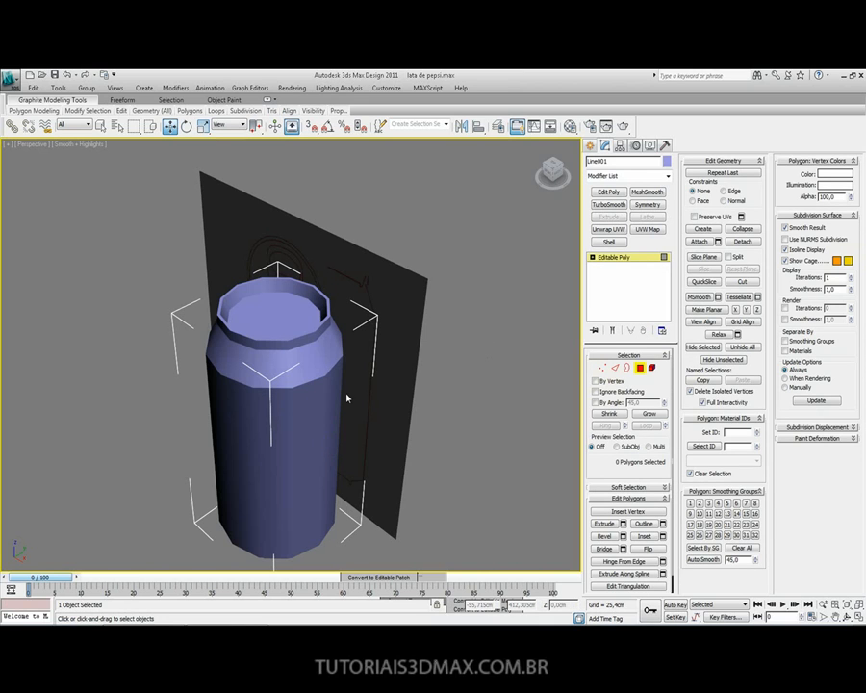
click(639, 370)
click(478, 376)
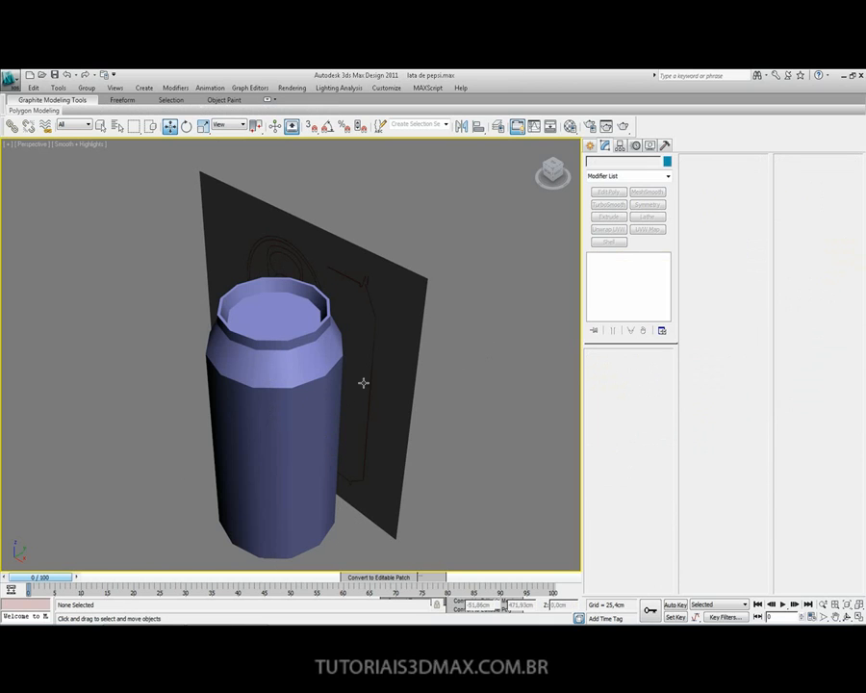
Test-move the can body and the detached lid to check that they are separate objects, cancelling the moves.
click(242, 389)
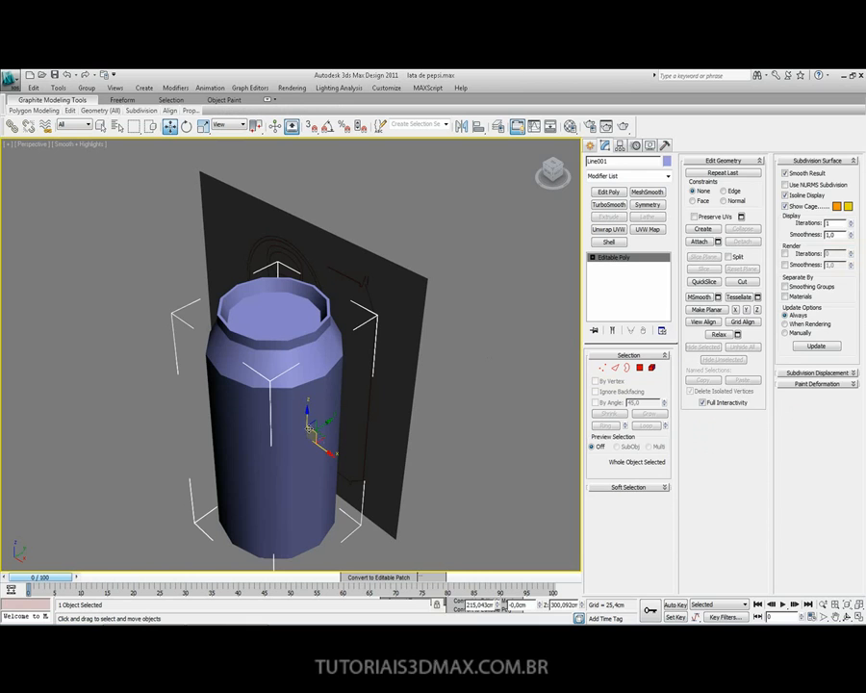
drag(341, 433, 363, 413)
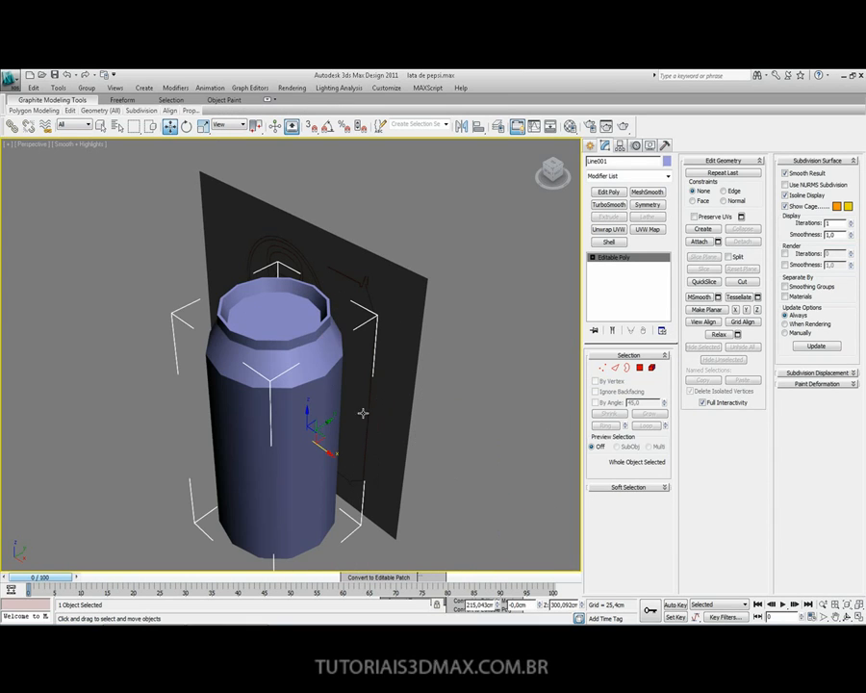
click(295, 307)
drag(329, 450, 535, 499)
right_click(535, 499)
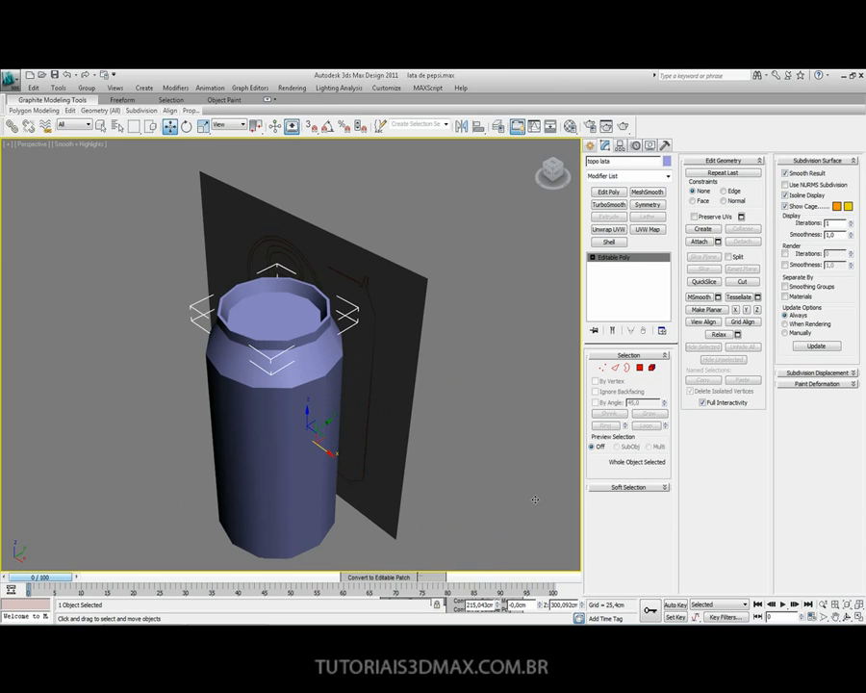
click(528, 365)
Select the can body's bottom centre vertex, grow the selection to 13 vertices and convert it to polygons.
alt+middle_drag(269, 352, 289, 346)
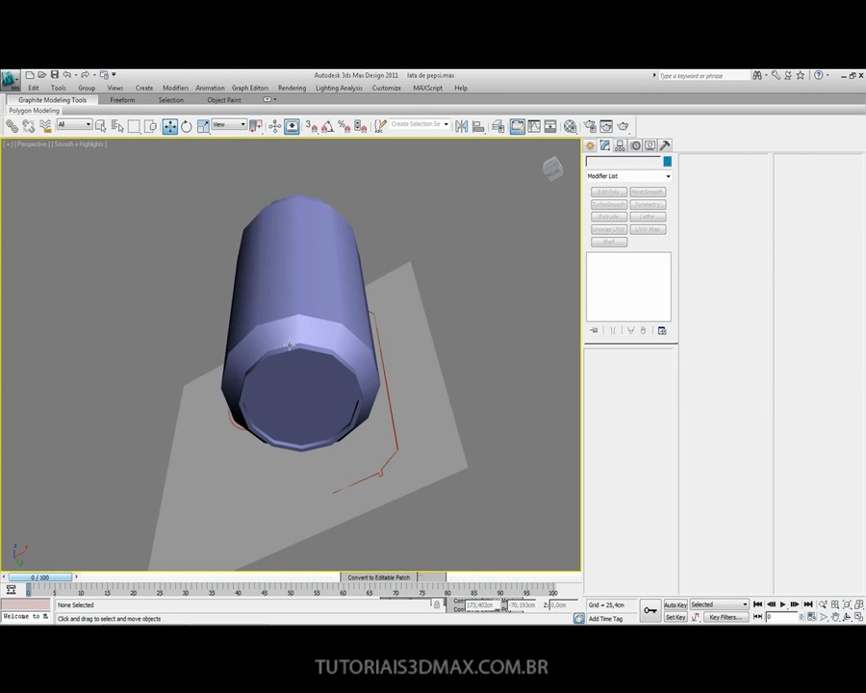
click(286, 362)
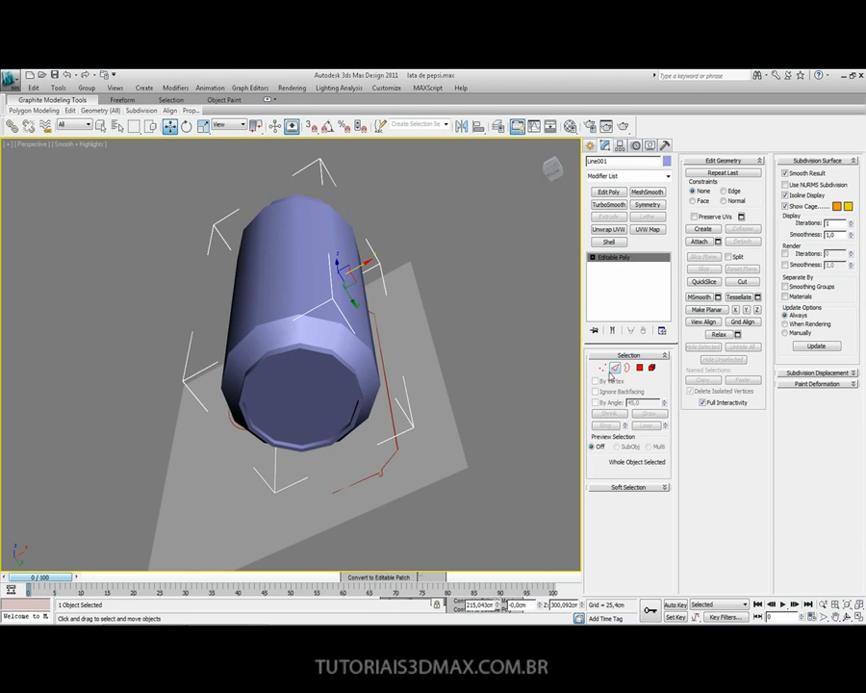
click(602, 369)
click(300, 399)
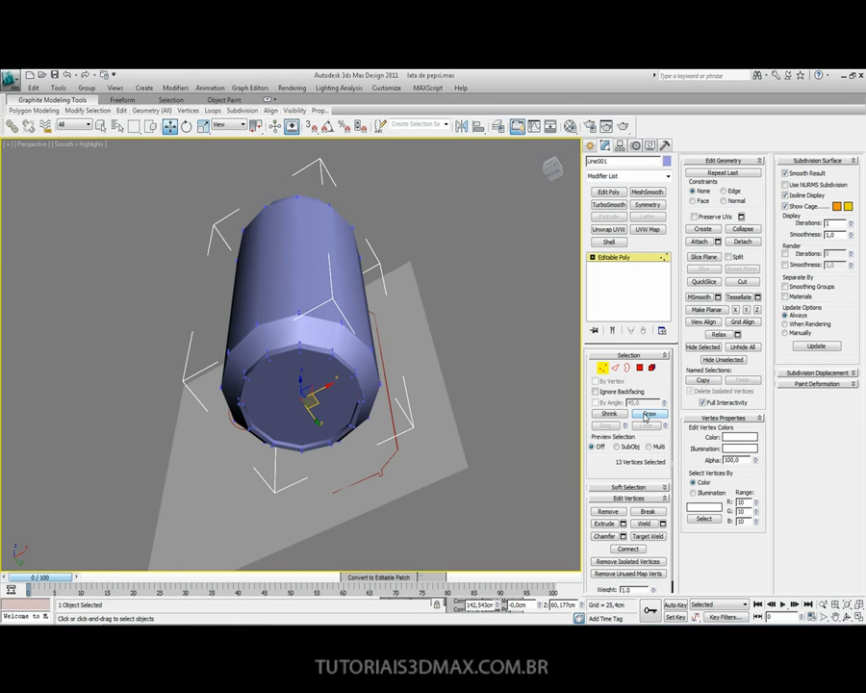
ctrl+click(640, 368)
alt+middle_drag(331, 399, 320, 362)
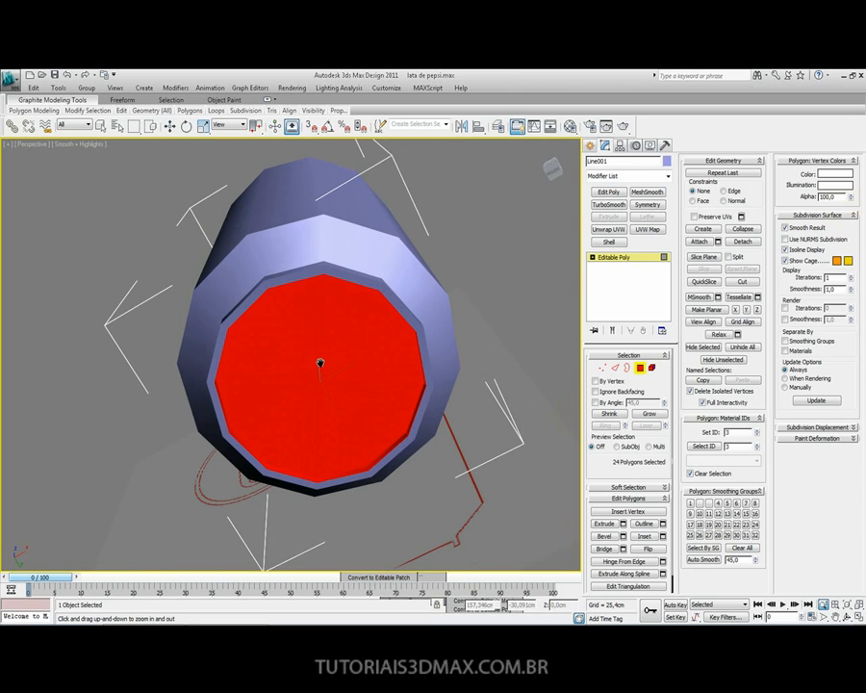
Adjust the polygon selection with Grow and Shrink to 60 polygons covering the can's recessed bottom and its base rim.
click(653, 417)
alt+middle_drag(352, 326, 358, 387)
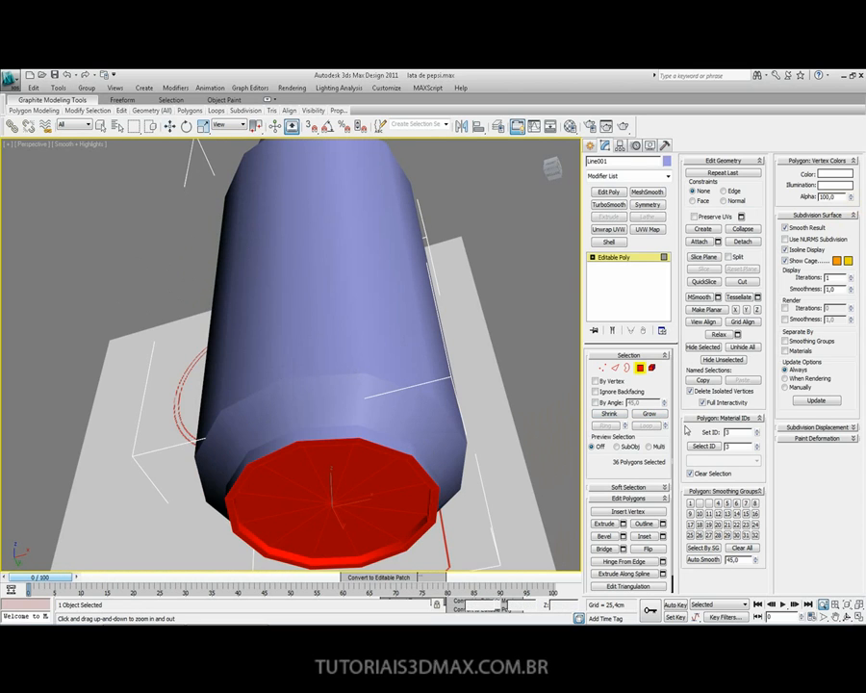
click(650, 414)
click(650, 414)
click(652, 414)
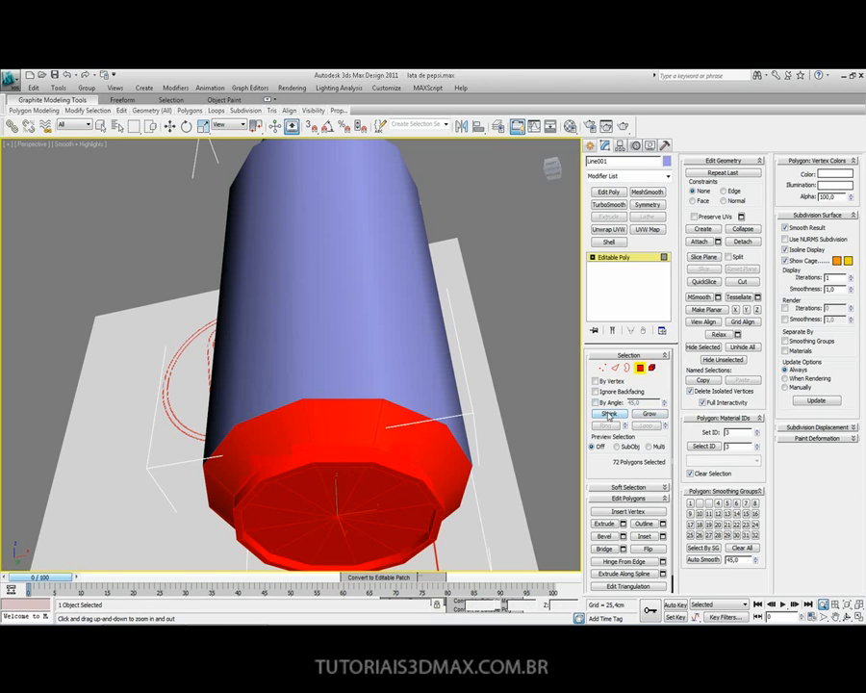
click(608, 415)
alt+middle_drag(296, 502, 397, 464)
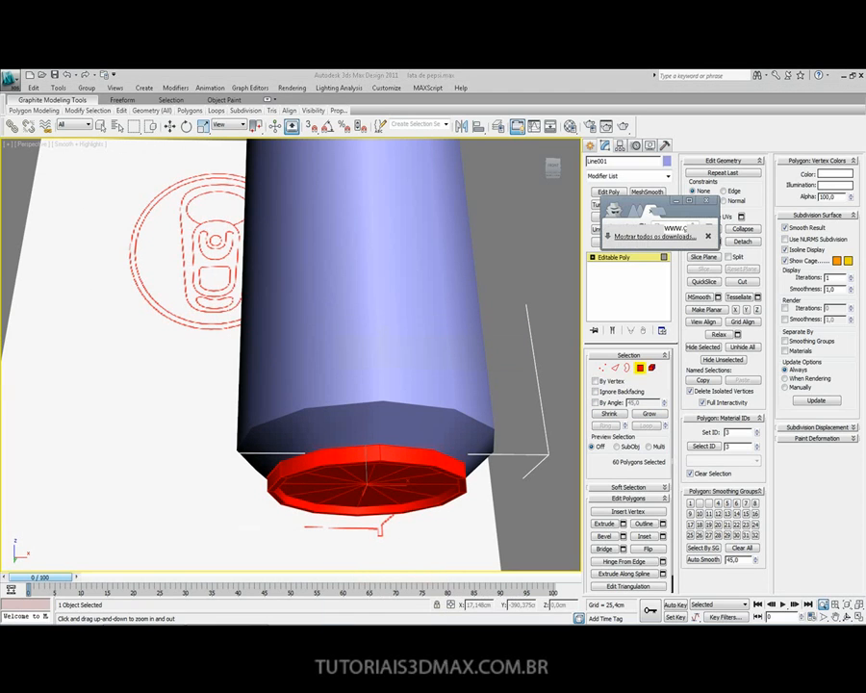
Turn on edged faces and examine the selected base band from the side.
drag(347, 375, 331, 346)
key(F4)
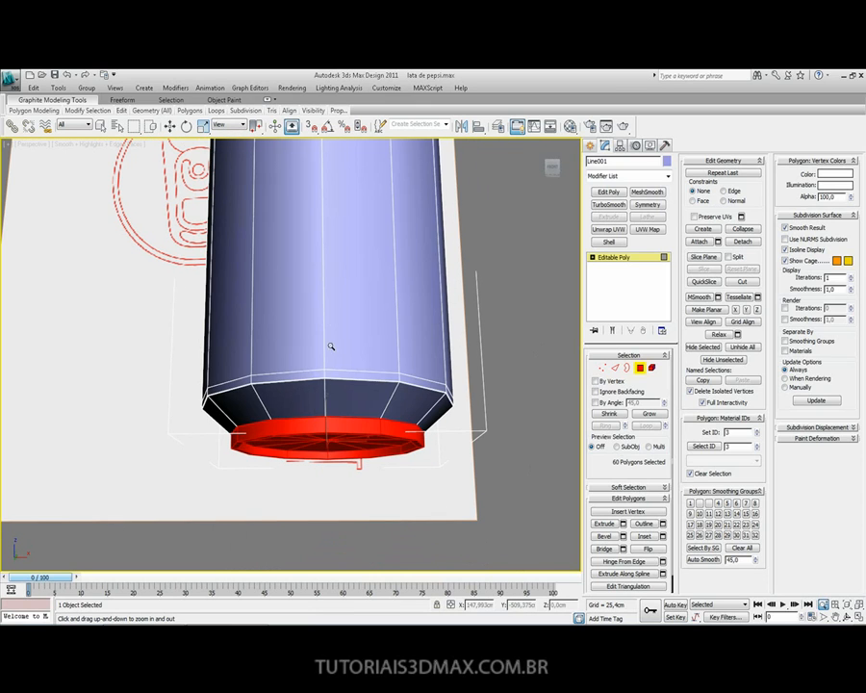
alt+middle_drag(339, 372, 323, 391)
key(F4)
key(F4)
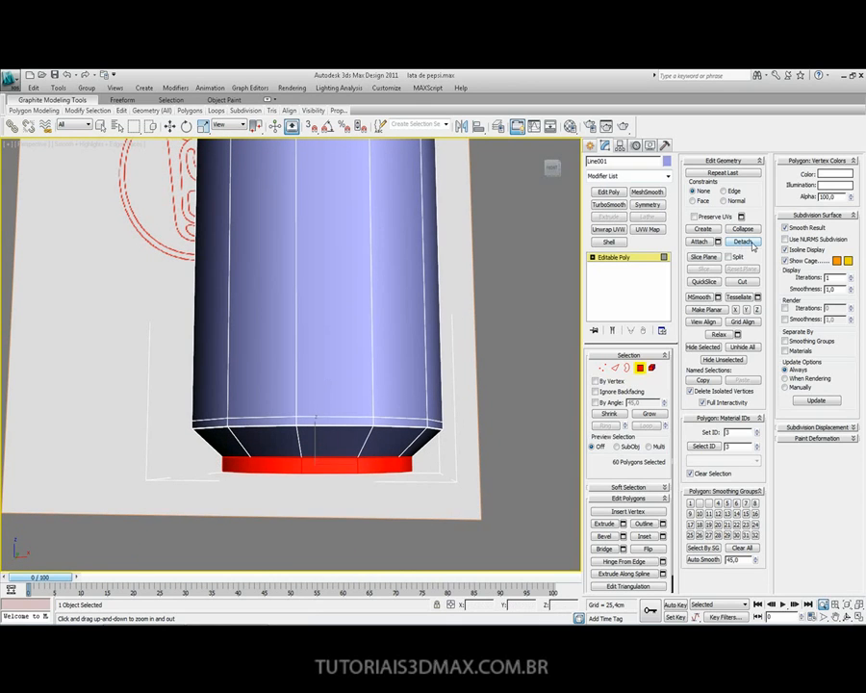
Detach the selected bottom polygons as an object named "base lata" and leave the polygon level.
click(751, 243)
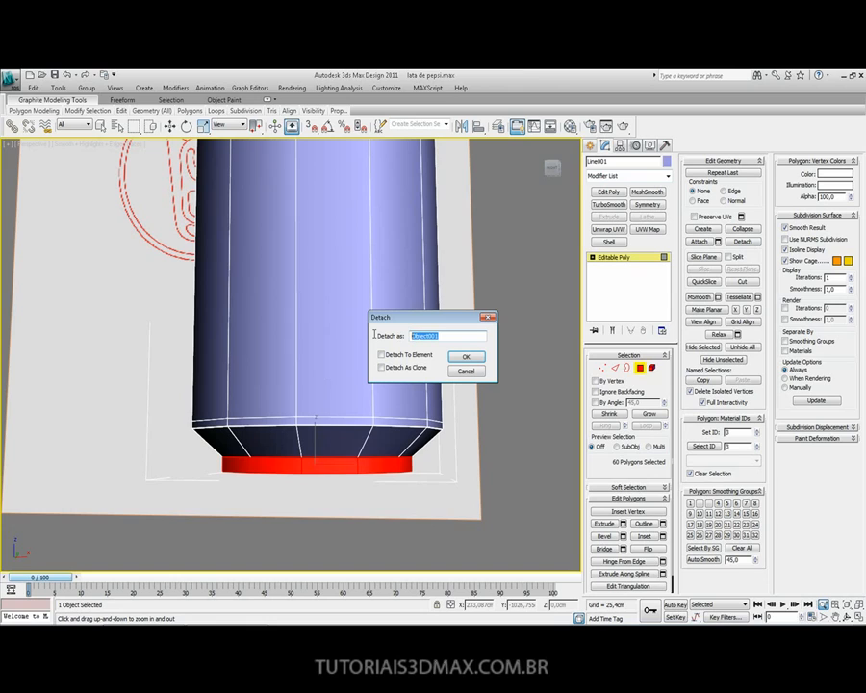
text(base lata)
click(466, 357)
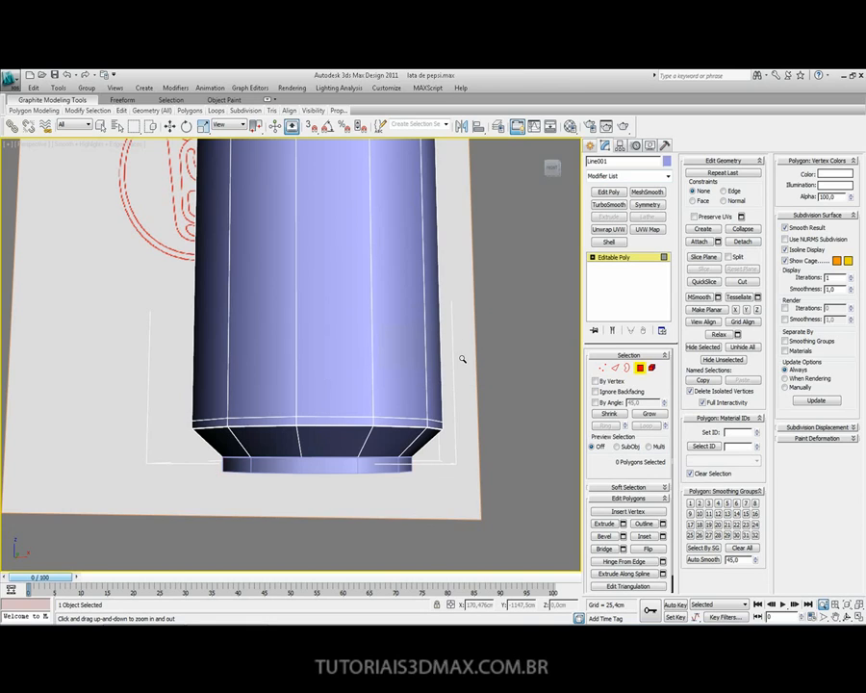
click(640, 368)
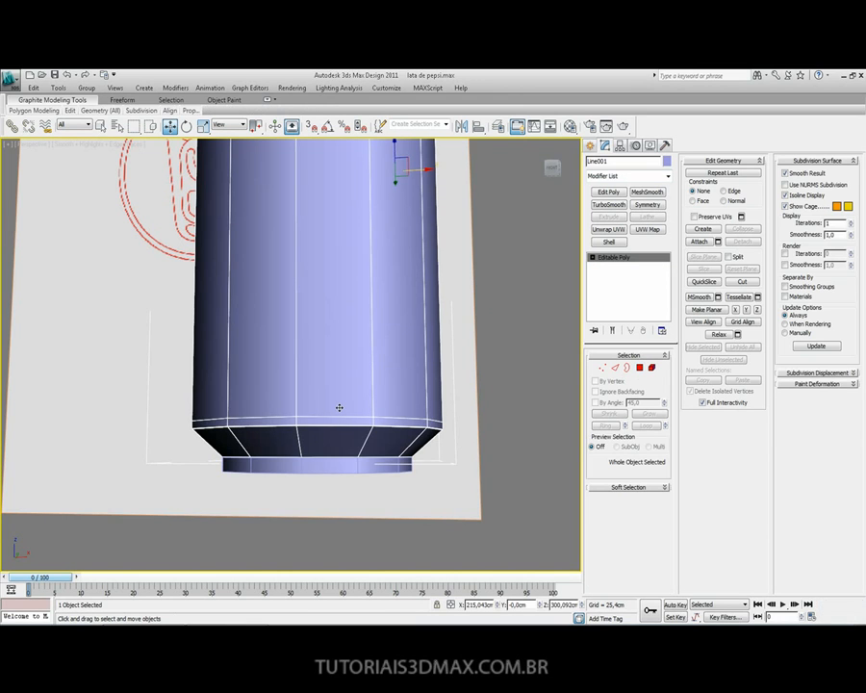
In the front view, check the names of the base and lid objects and rename the can body "meio lata".
key(f)
click(356, 546)
click(351, 537)
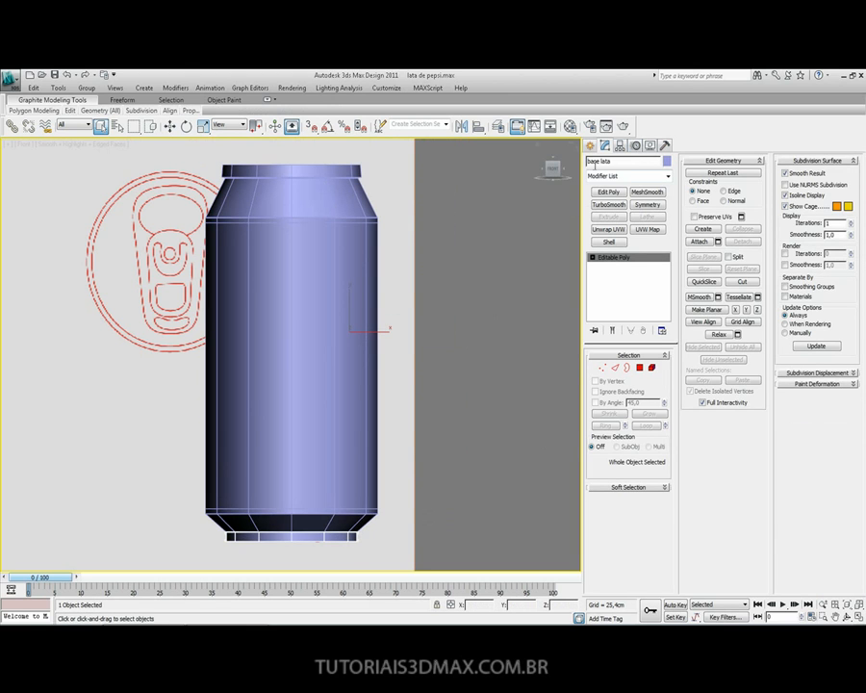
click(355, 169)
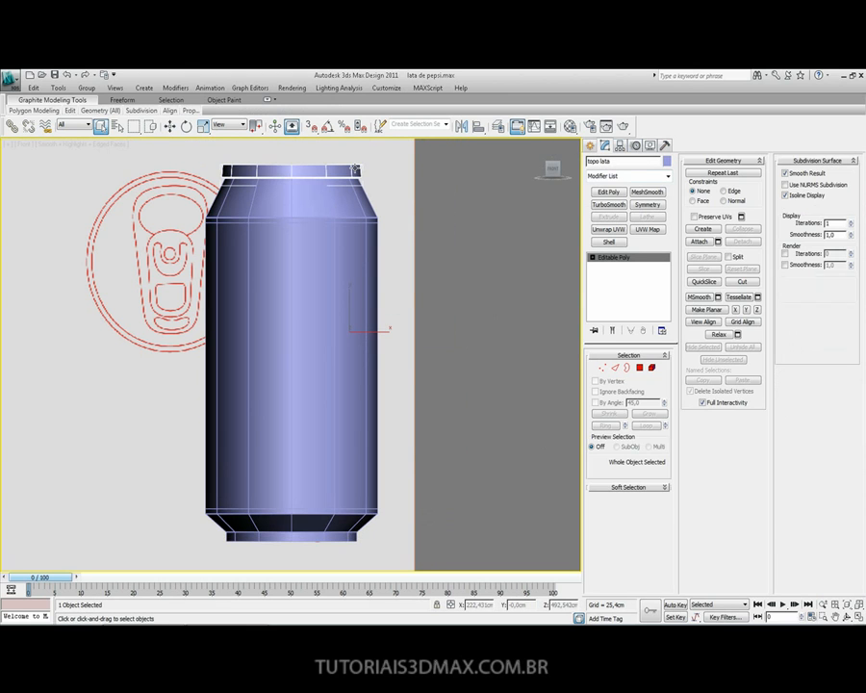
click(326, 298)
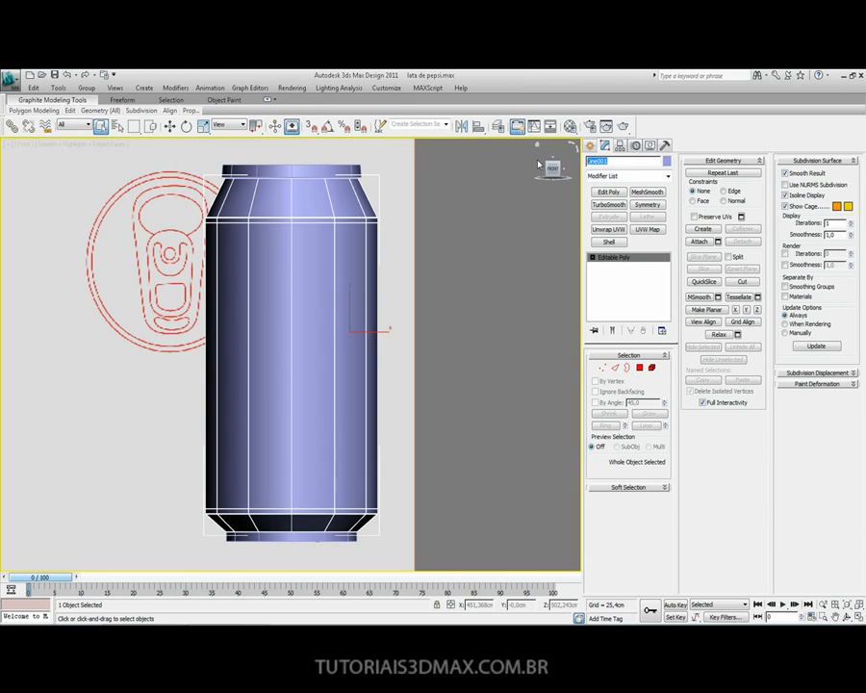
text(meio lata)
click(485, 294)
Test-move the lid, the base and the can body sideways one by one, putting each piece back in place.
click(326, 204)
key(w)
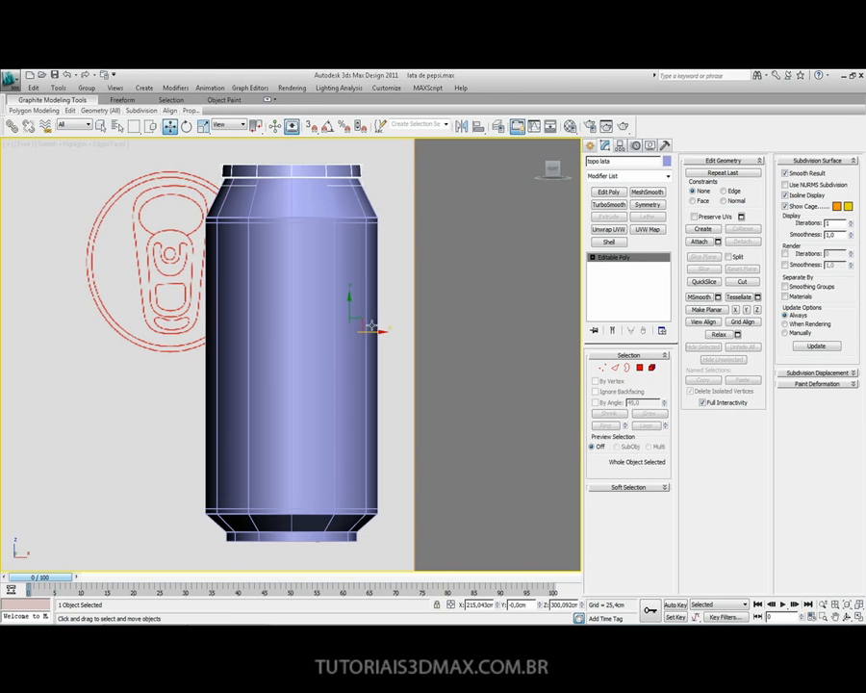
drag(374, 331, 578, 332)
right_click(578, 332)
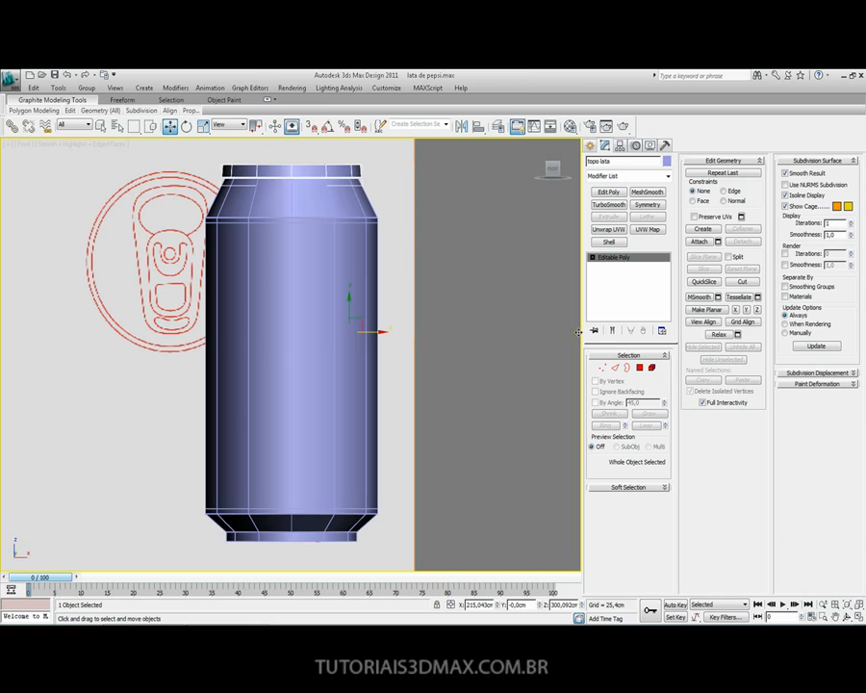
click(326, 536)
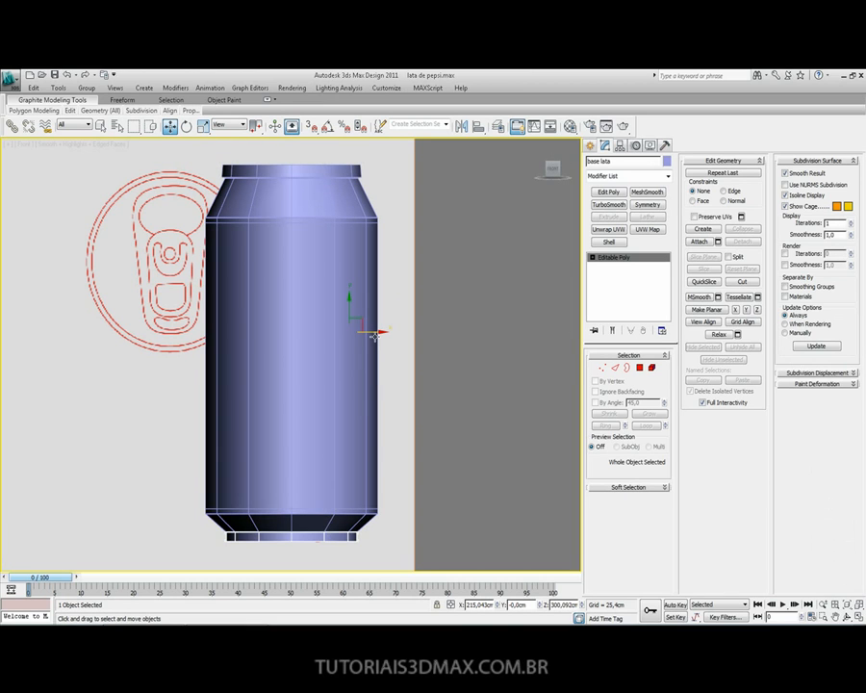
drag(374, 334, 535, 334)
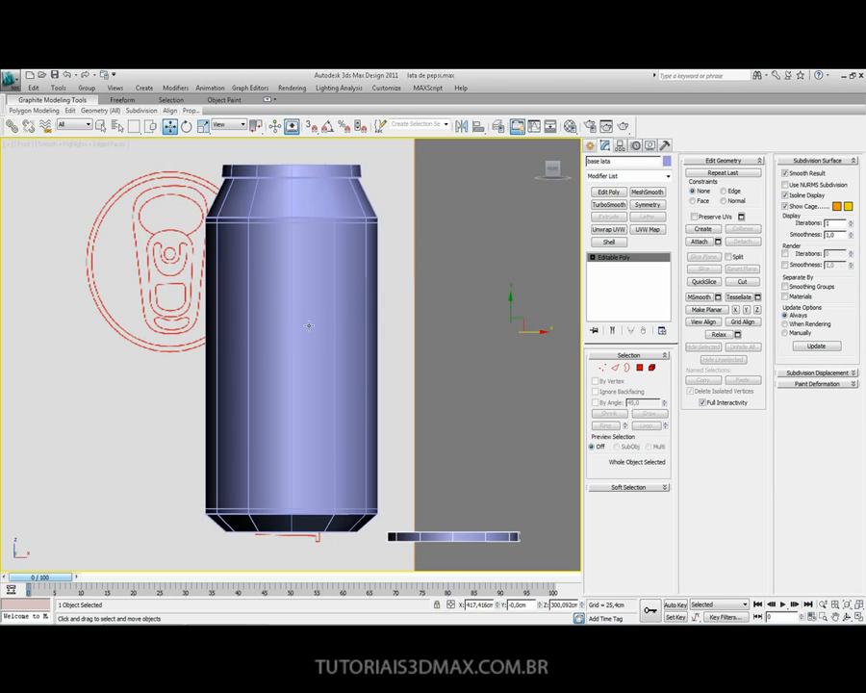
mouse_move(526, 347)
mouse_down()
mouse_move(570, 342)
mouse_move(473, 342)
mouse_move(530, 339)
mouse_up()
key(ctrl+z)
key(ctrl+z)
click(372, 342)
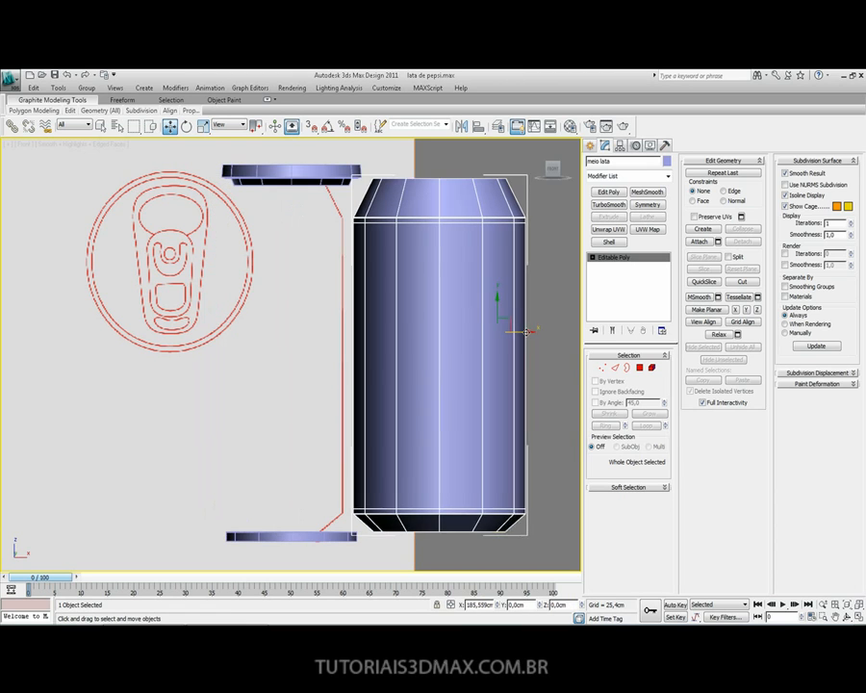
Move the lid aside and align it back to the can body by X and Z position, pivot point to pivot point.
click(349, 170)
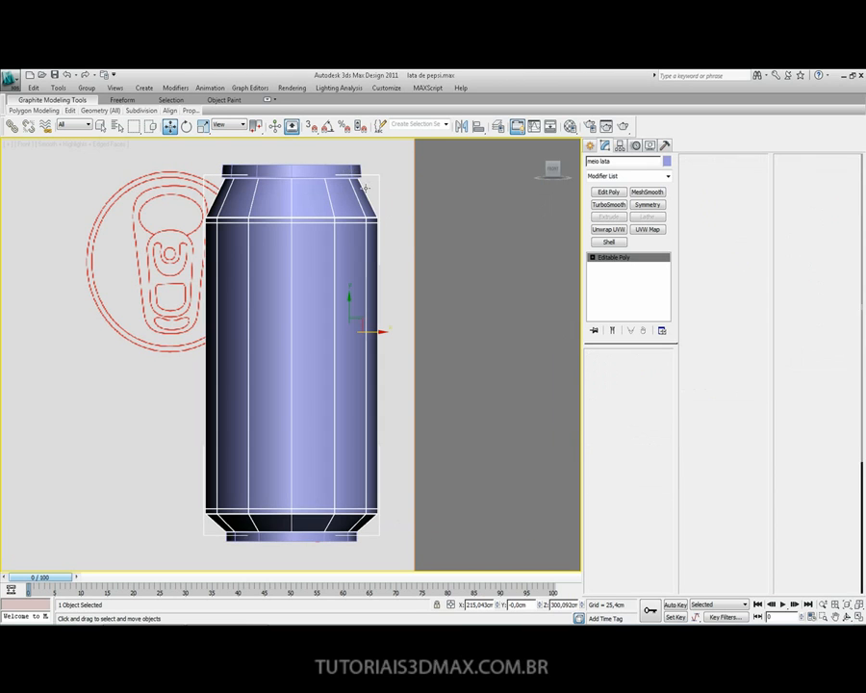
drag(385, 331, 553, 335)
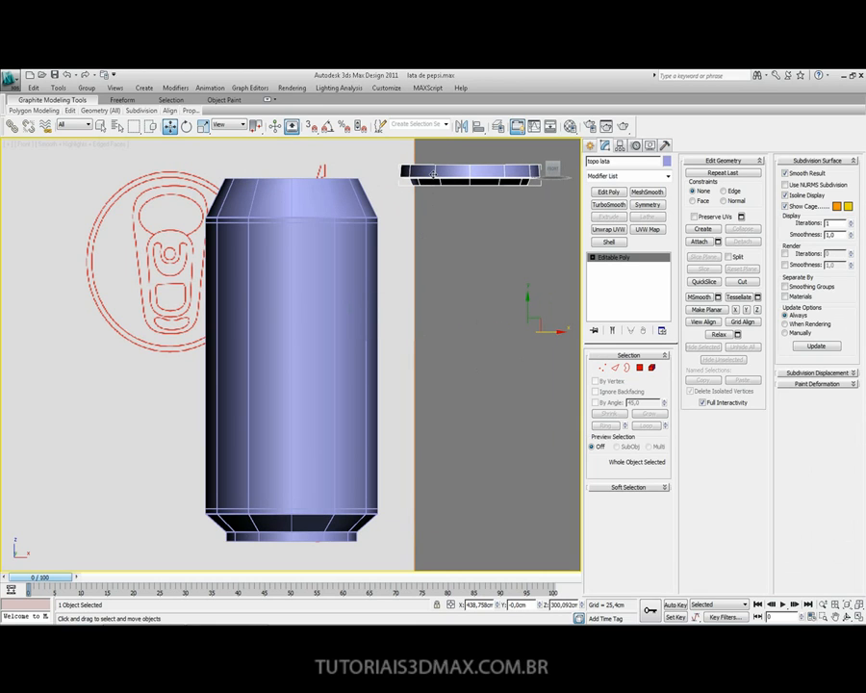
click(476, 126)
click(342, 222)
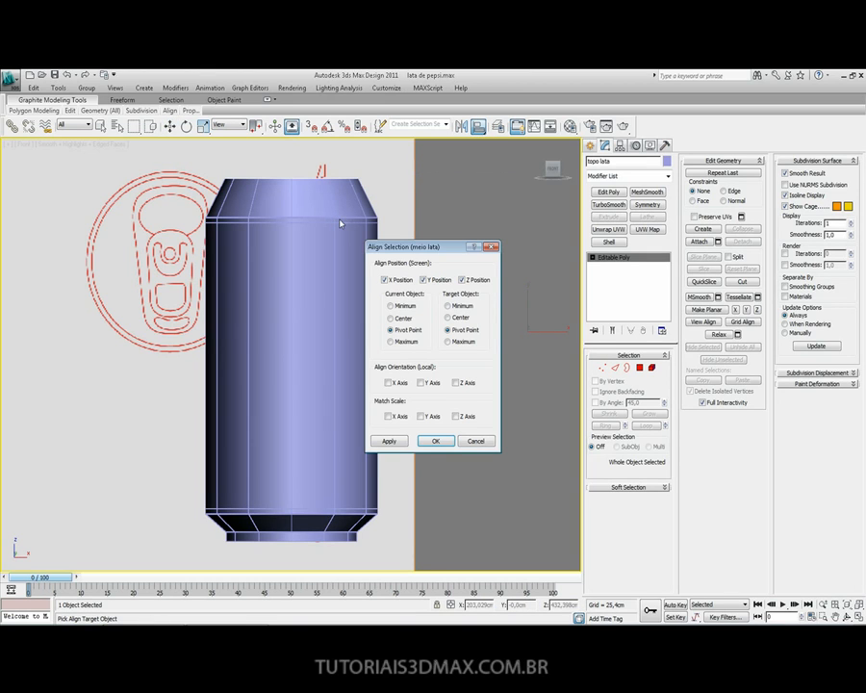
drag(443, 247, 573, 257)
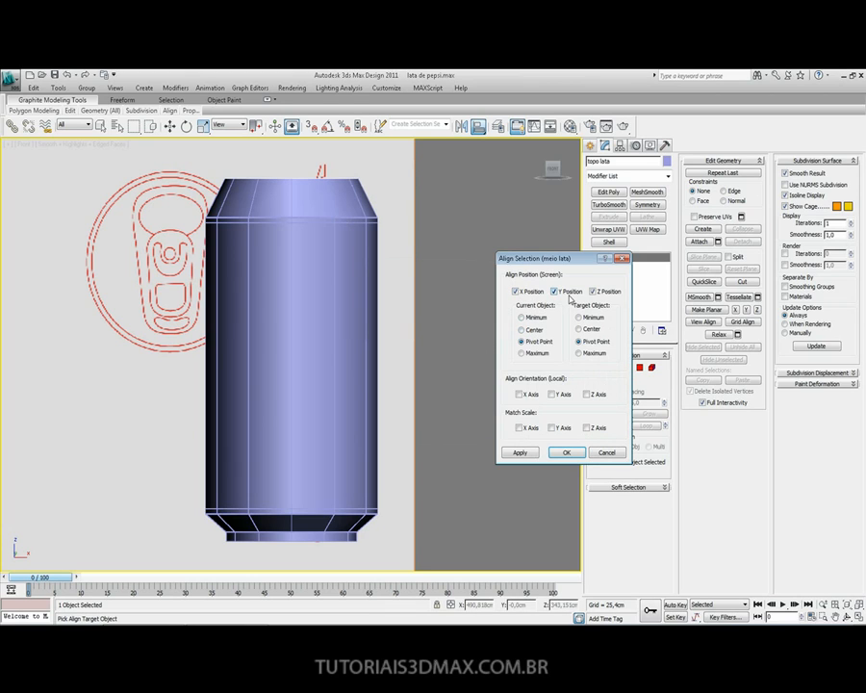
click(568, 292)
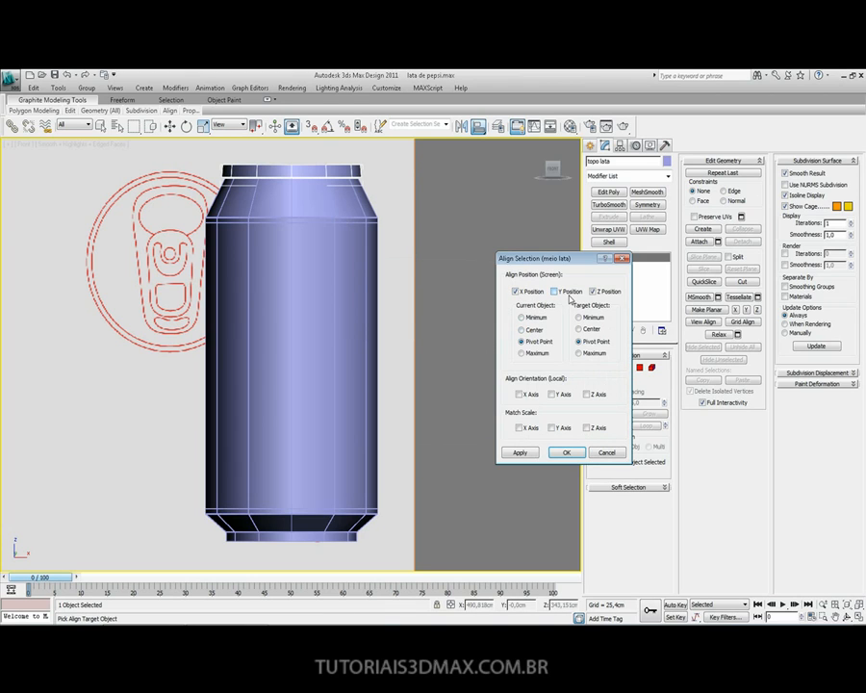
click(564, 451)
Test-move the realigned lid sideways and undo the move.
click(402, 211)
click(340, 170)
drag(375, 317, 560, 315)
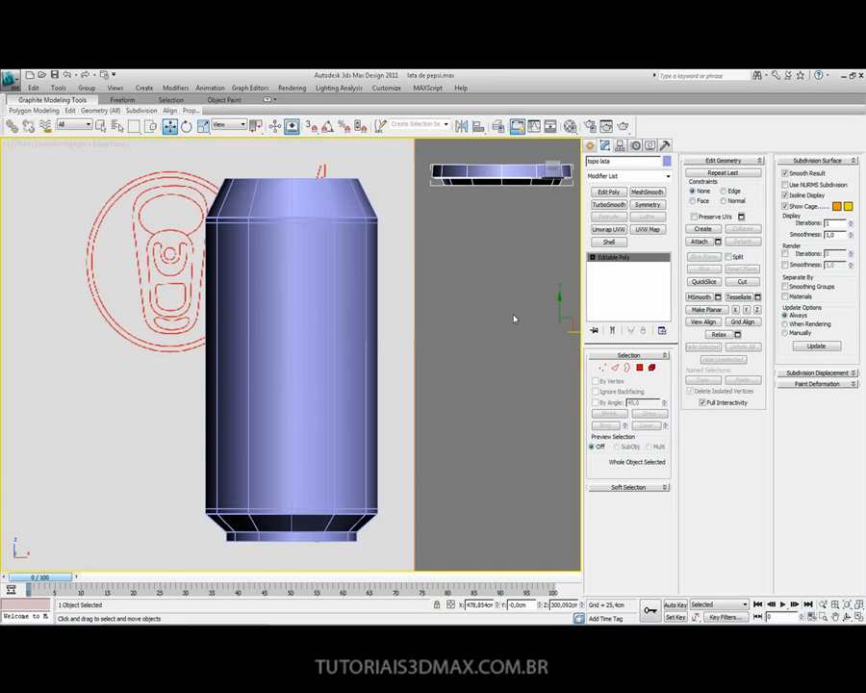
key(ctrl+z)
key(ctrl+z)
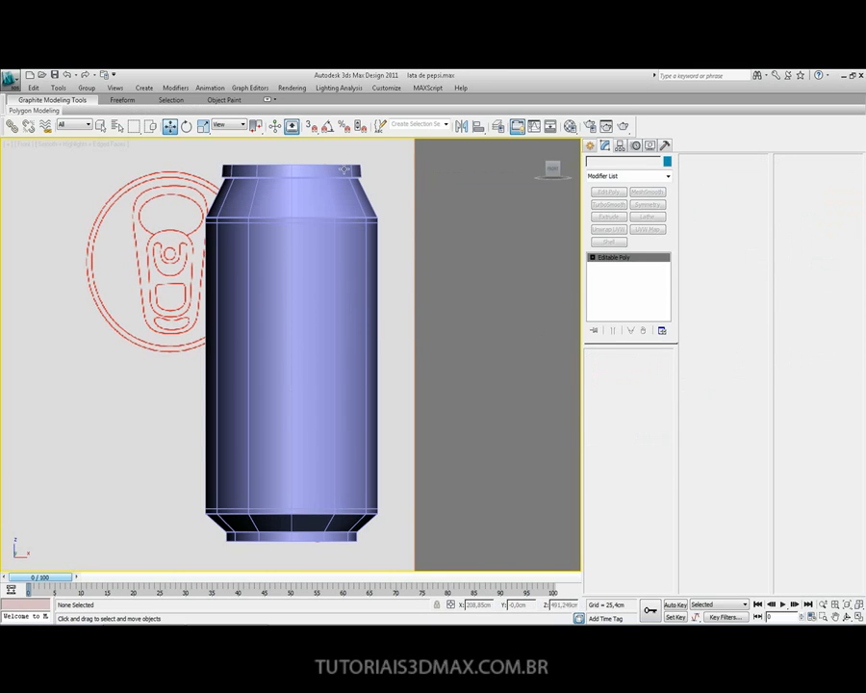
Move the lid and base aside together and try aligning both to the can body in one operation.
click(343, 170)
ctrl+click(299, 535)
drag(316, 358, 566, 357)
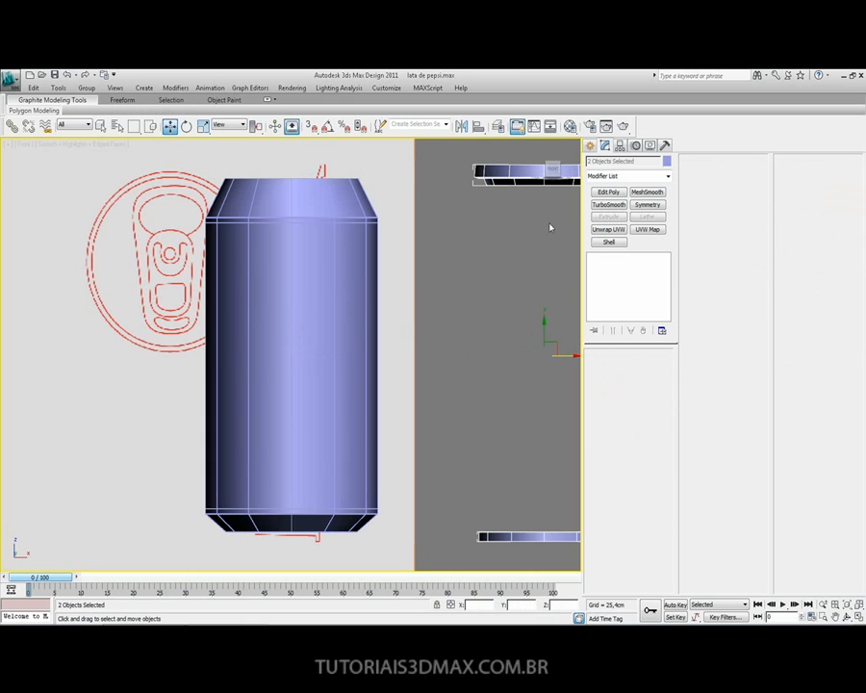
click(477, 127)
click(347, 197)
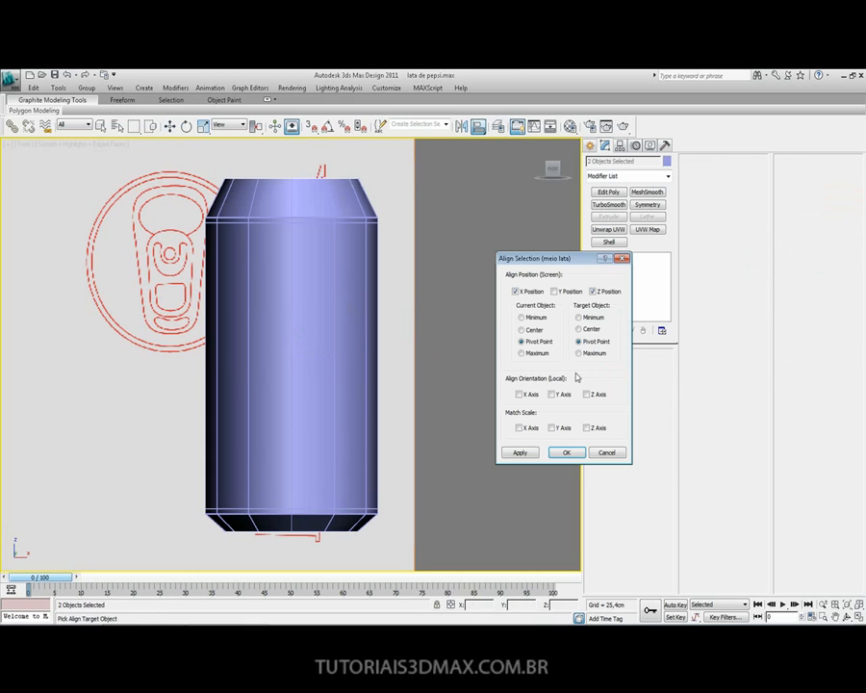
click(531, 292)
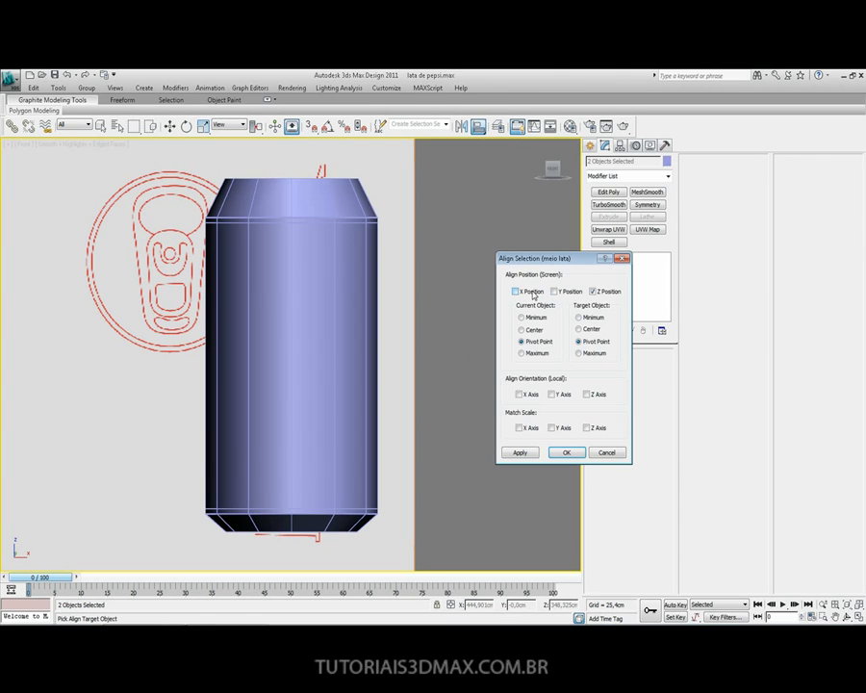
click(594, 291)
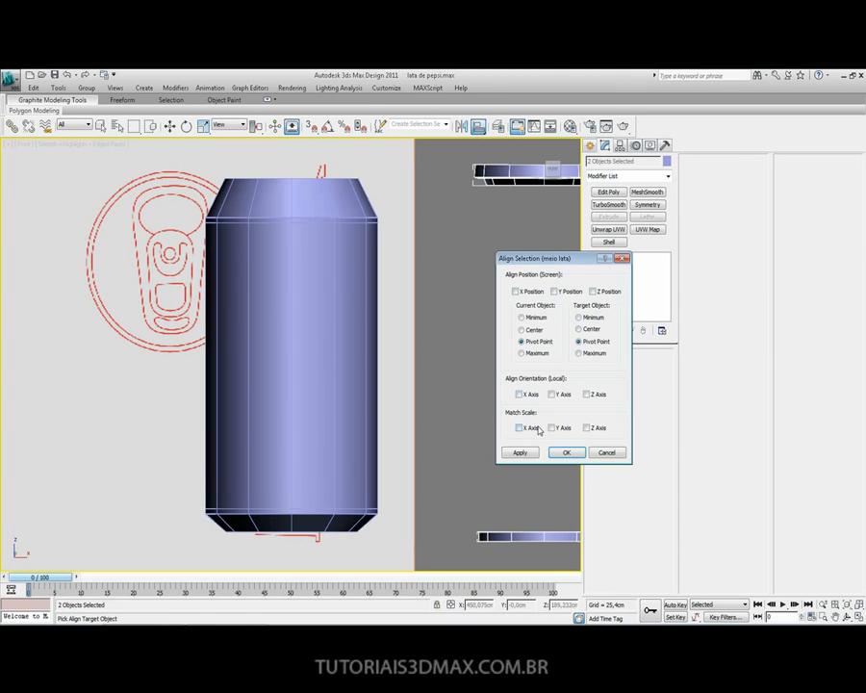
click(524, 329)
click(604, 453)
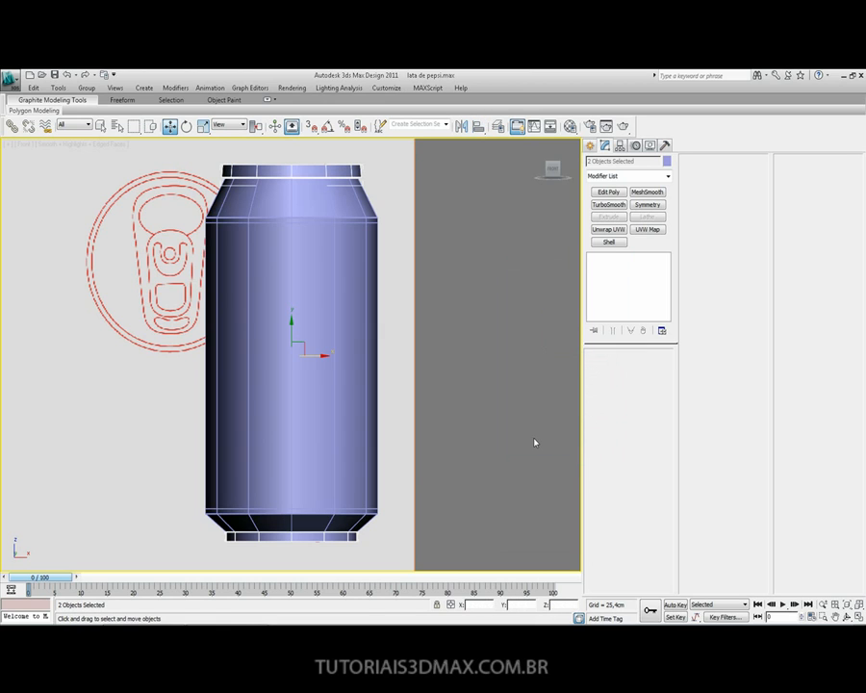
Move the lid and base aside, and align only the base back to the can body by X and Z pivot position.
drag(323, 355, 534, 358)
click(497, 475)
drag(471, 477, 504, 556)
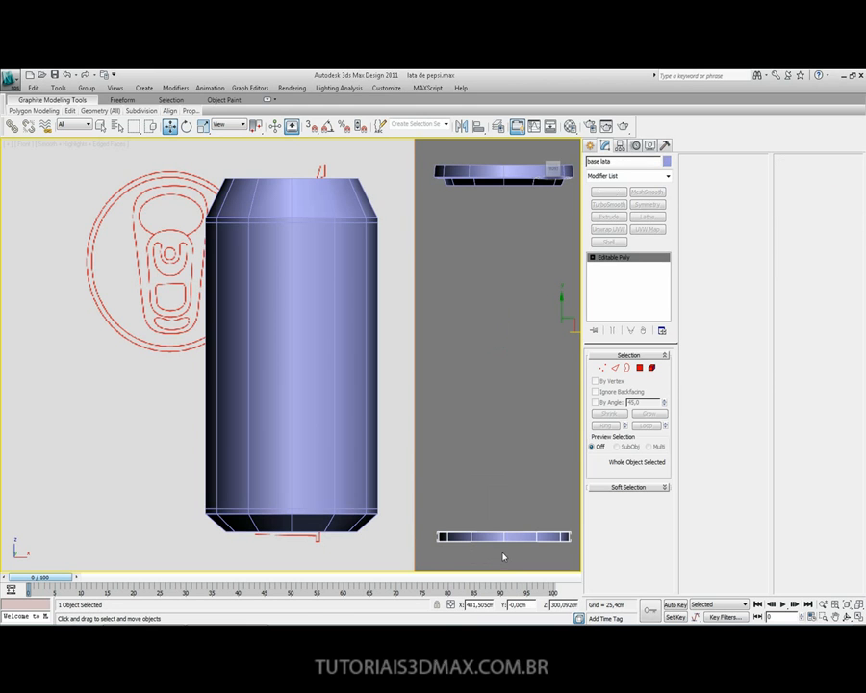
click(482, 130)
click(286, 279)
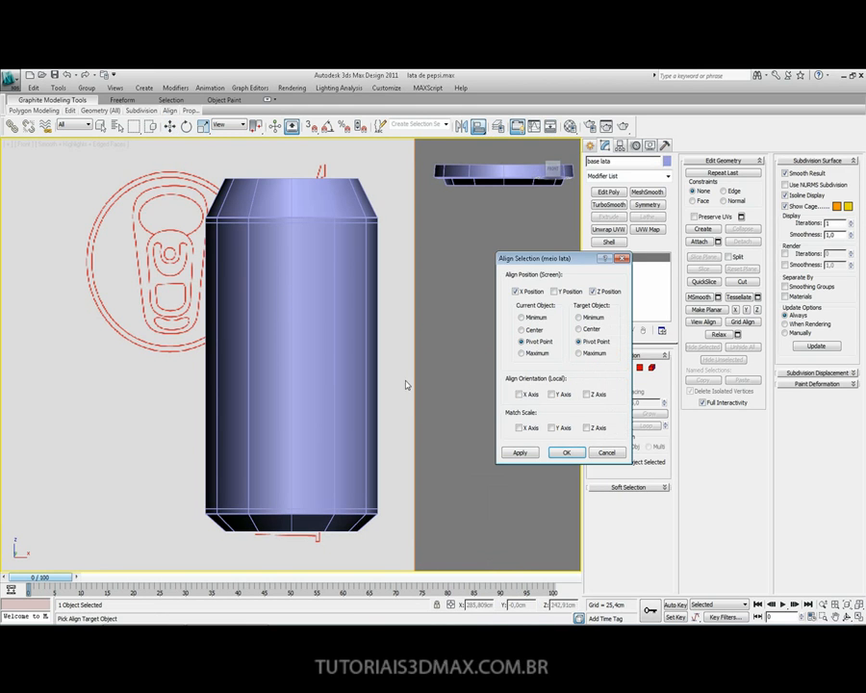
click(555, 291)
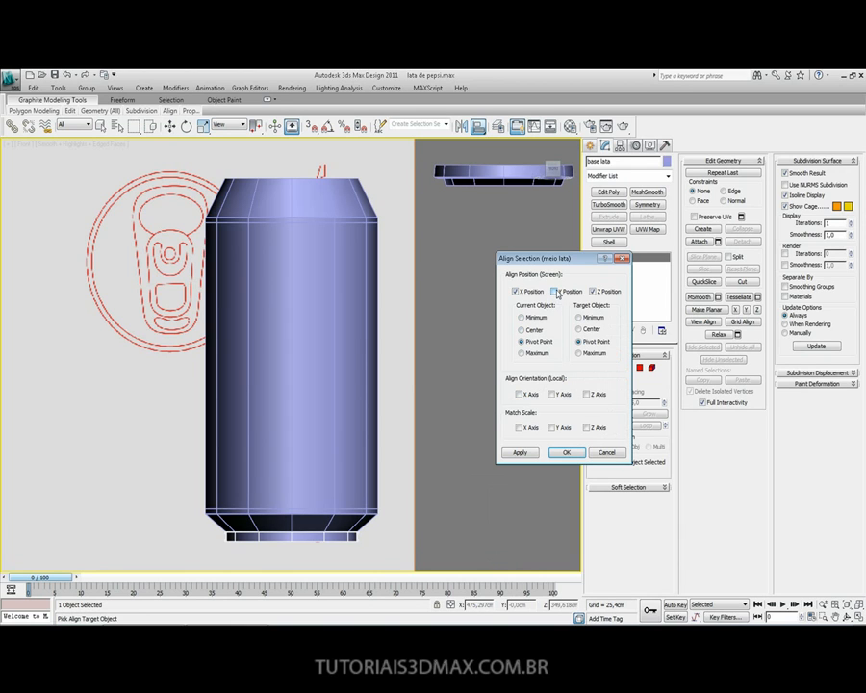
click(568, 451)
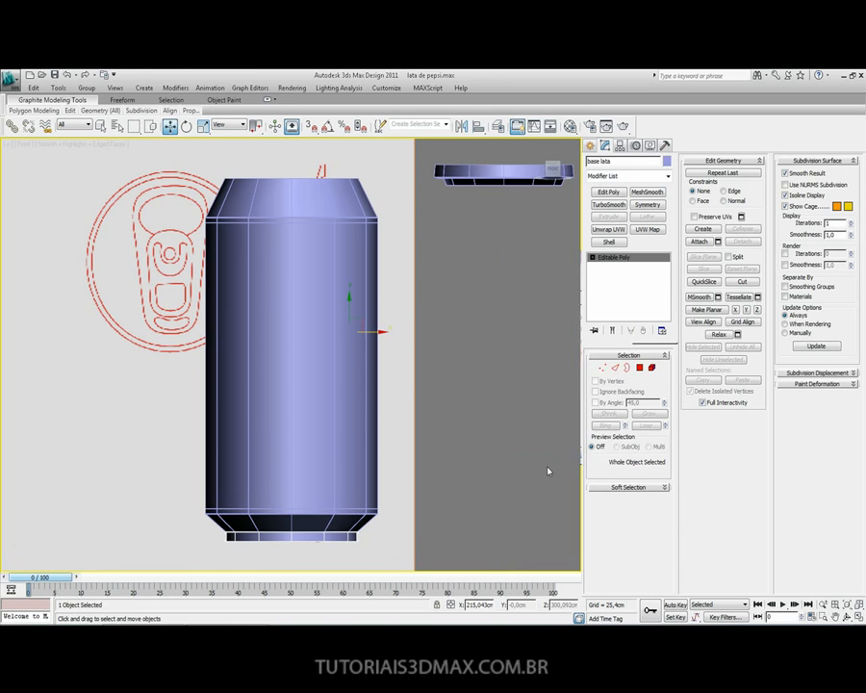
Align the lid to the can body pivot to pivot, trying the axis options before applying X, Y and Z position.
click(522, 204)
click(508, 176)
click(479, 128)
click(355, 226)
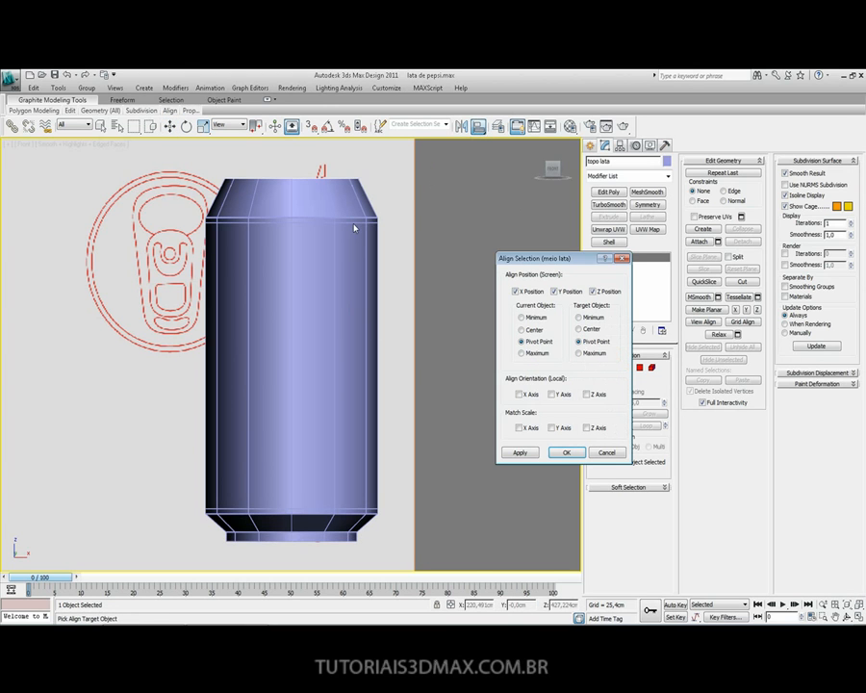
click(555, 292)
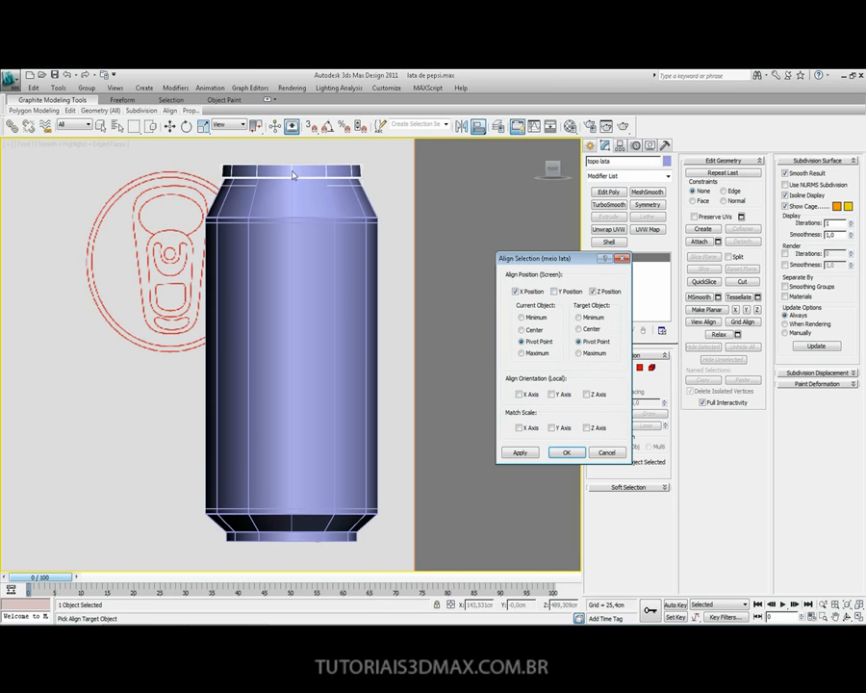
click(517, 291)
click(607, 292)
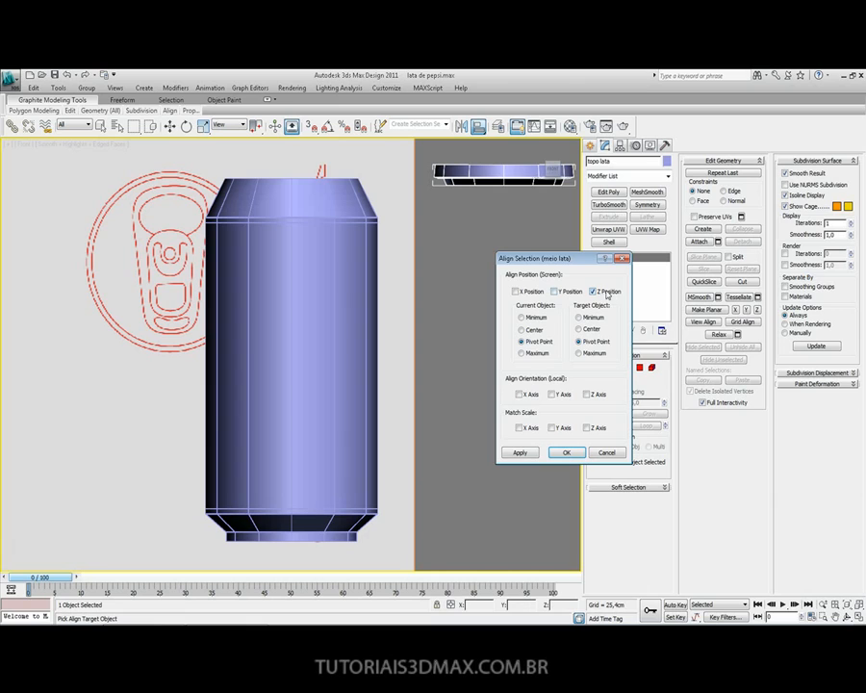
click(517, 290)
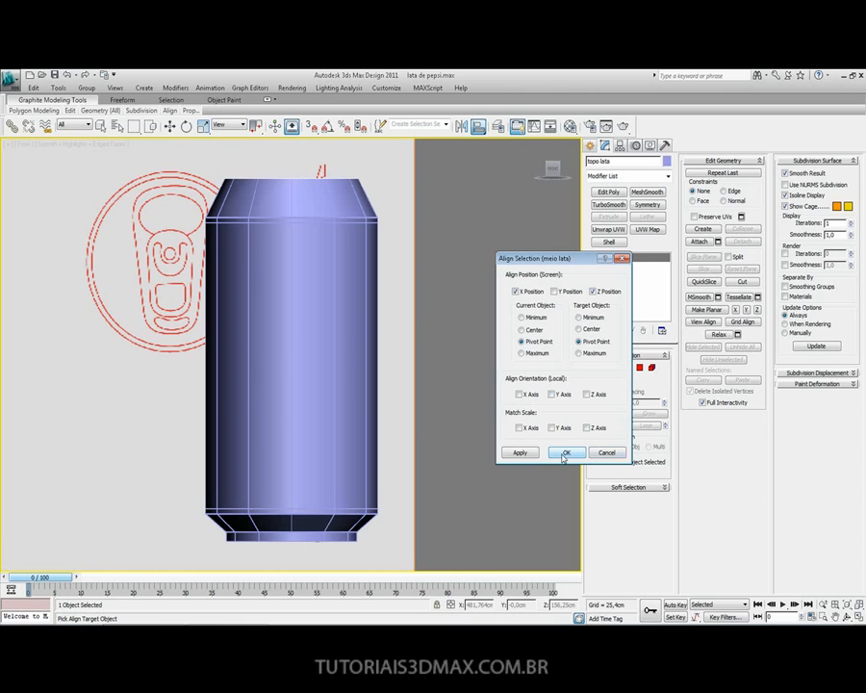
click(554, 290)
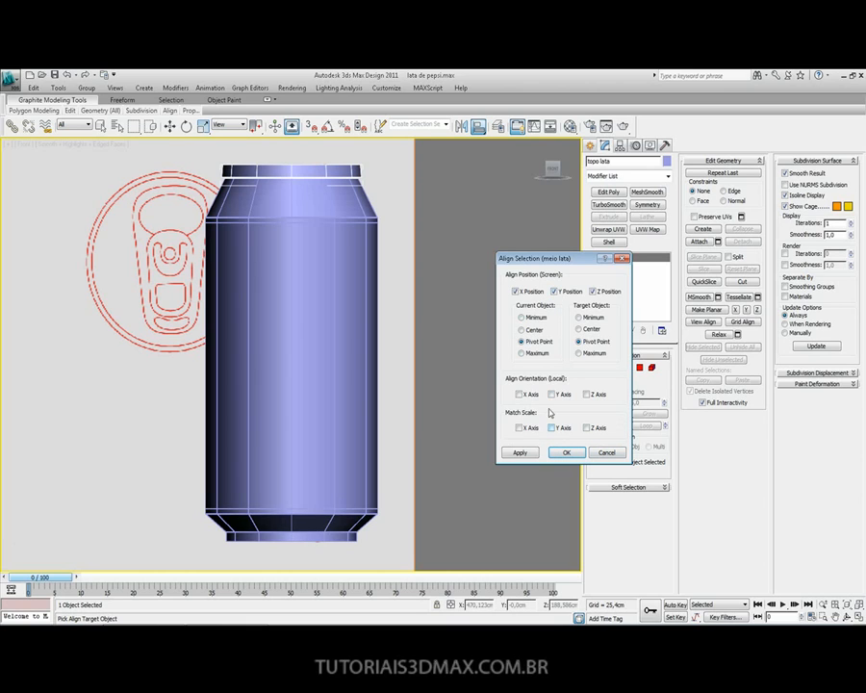
click(566, 452)
click(489, 475)
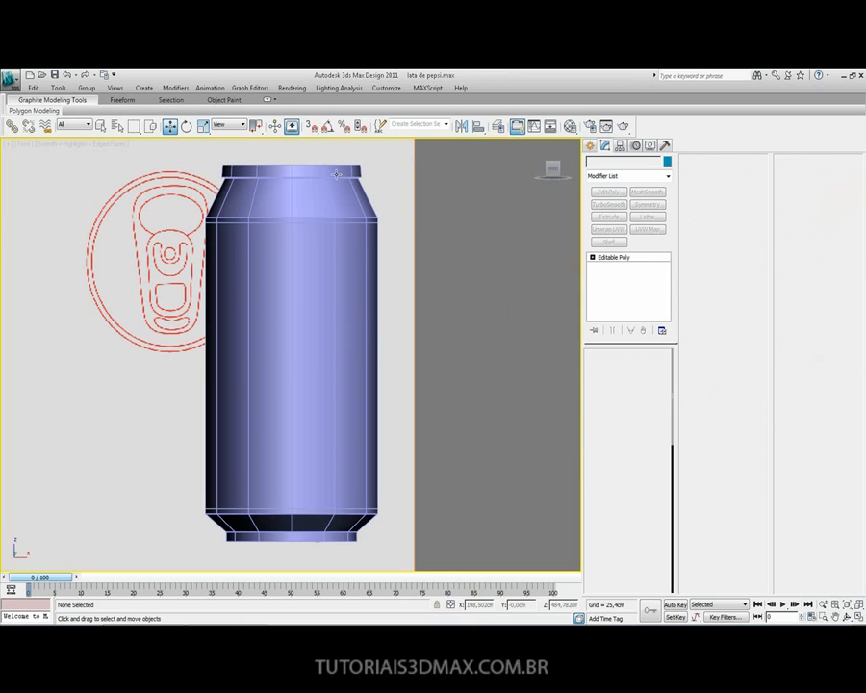
Slide the lid off the can body in the front view as a test, and undo the move.
click(336, 174)
drag(388, 331, 520, 331)
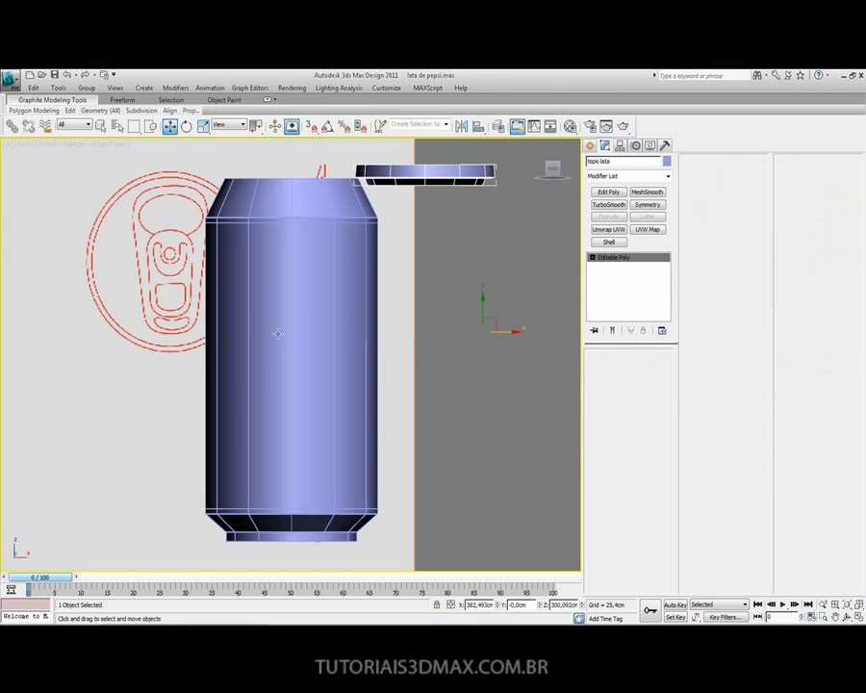
click(277, 333)
key(ctrl+z)
key(ctrl+z)
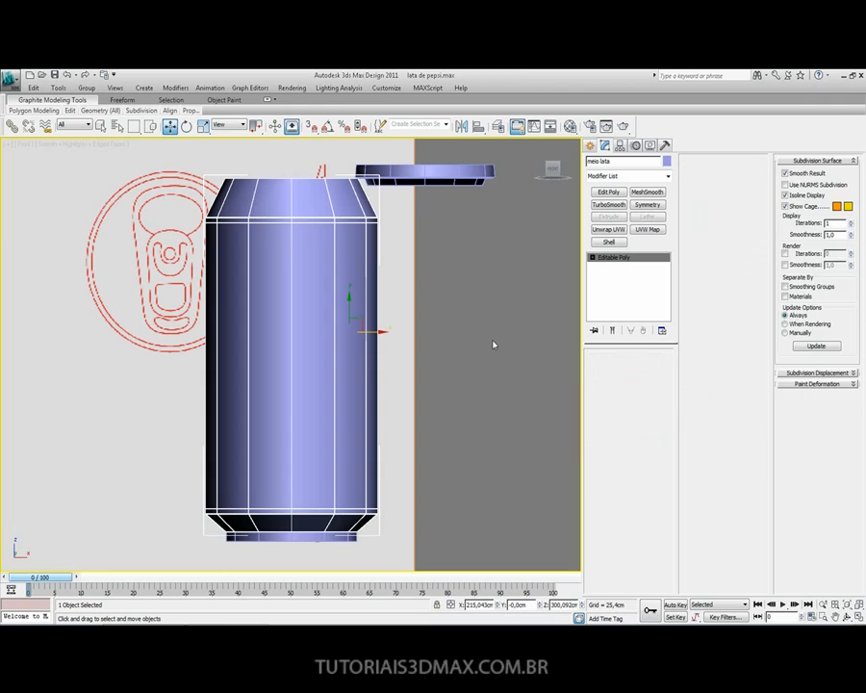
click(462, 370)
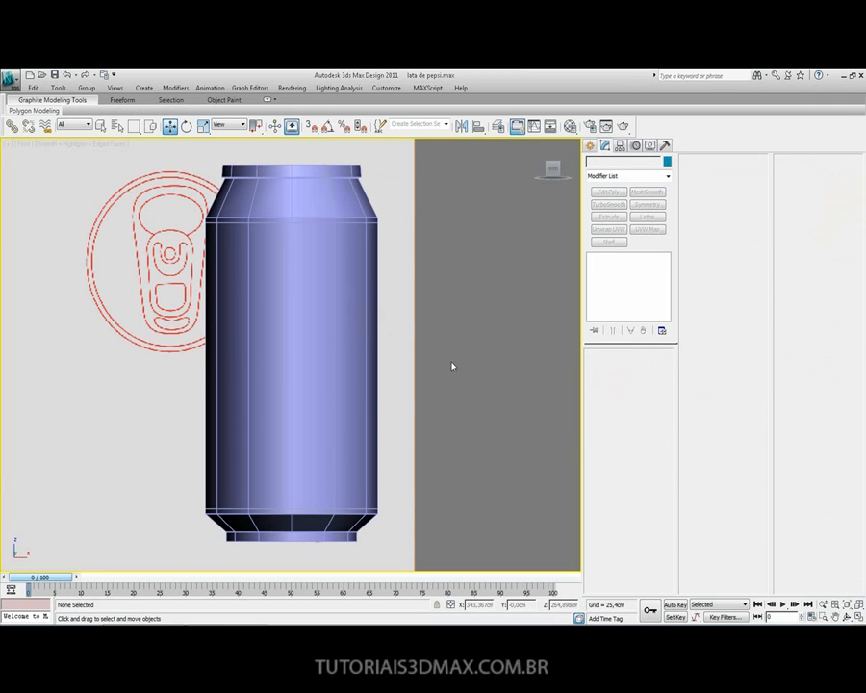
Switch to the Perspective view and test-move the lid away from the can, undoing the move.
key(p)
scroll(423, 329, down, 3)
scroll(422, 329, down, 2)
alt+middle_drag(313, 322, 318, 357)
middle_drag(292, 296, 293, 312)
click(303, 285)
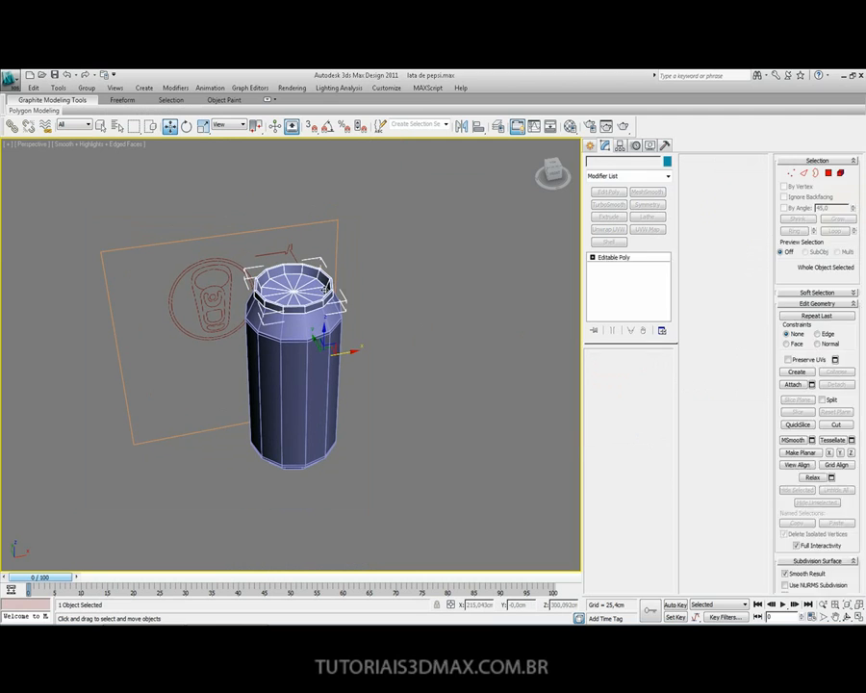
drag(347, 354, 482, 329)
key(ctrl+z)
Add the base to the lid selection, test-move both pieces out of the can together and undo the move.
alt+middle_drag(323, 388, 313, 338)
ctrl+click(283, 465)
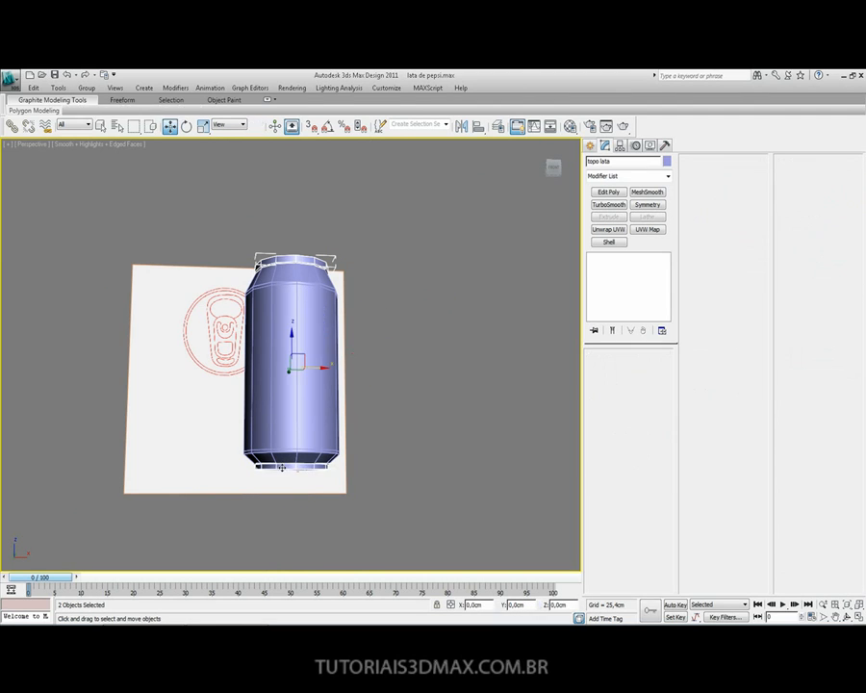
drag(324, 364, 503, 367)
key(ctrl+z)
alt+middle_drag(252, 300, 306, 353)
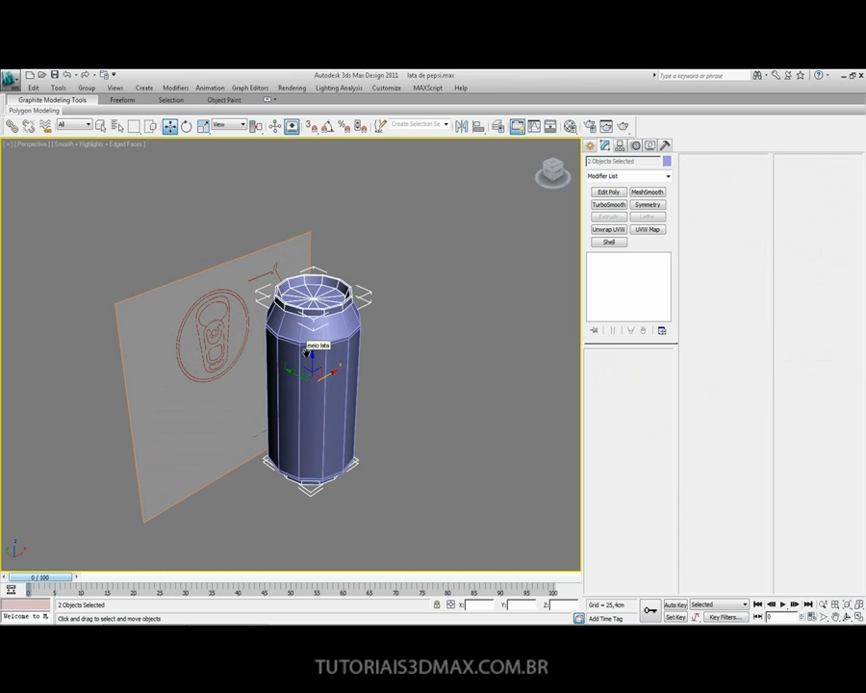